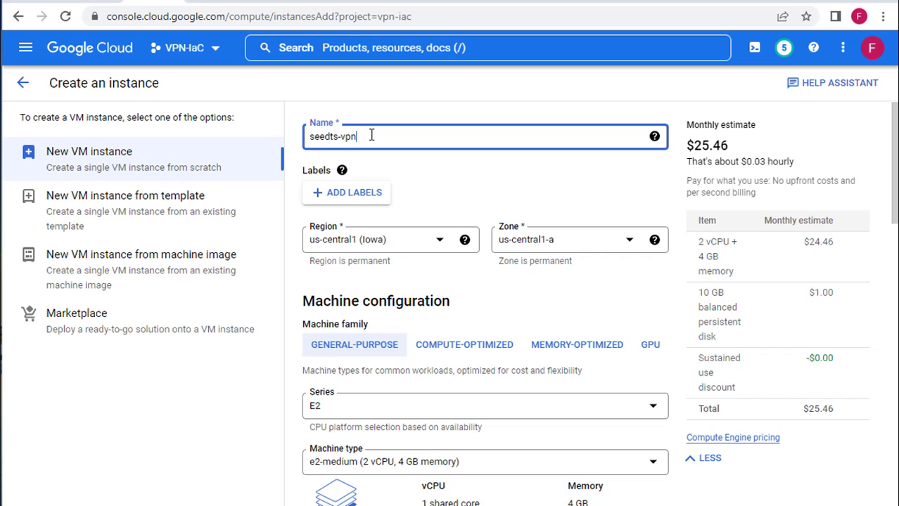
Step: Choose the e2-micro machine type (2 vCPU, 1 GB memory), dropping the estimate to $7.11 monthly
{"action": "scroll", "coordinate": [373, 137], "scroll_direction": "down", "scroll_amount": 1}
{"action": "scroll", "coordinate": [373, 164], "scroll_direction": "up", "scroll_amount": 1}
{"action": "scroll", "coordinate": [394, 288], "scroll_direction": "down", "scroll_amount": 1}
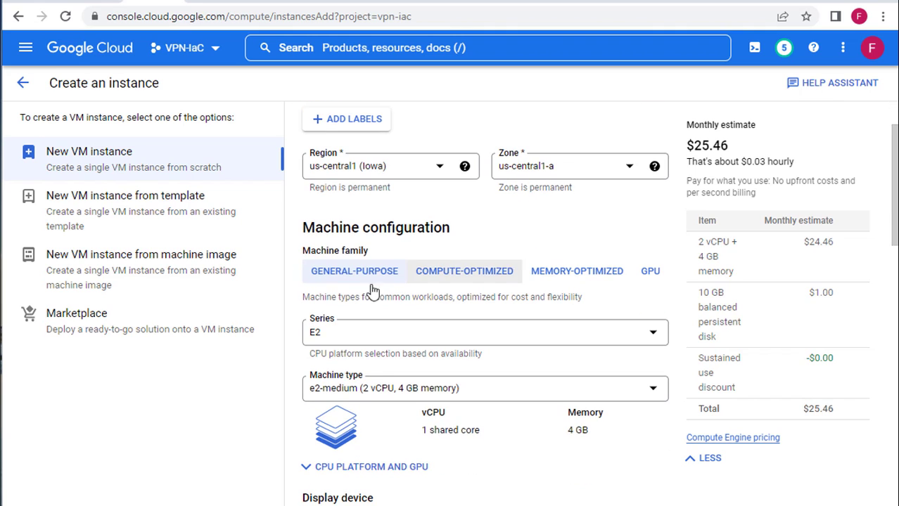
{"action": "left_click", "coordinate": [413, 391]}
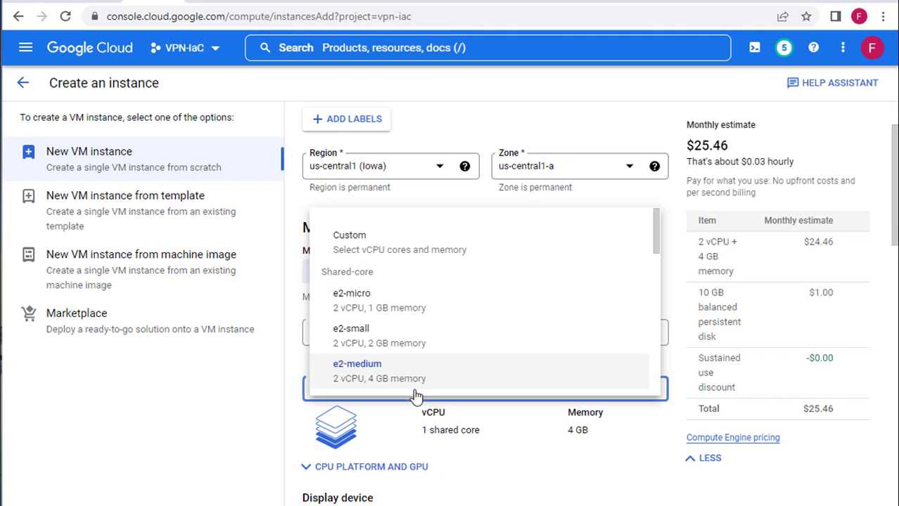
{"action": "left_click", "coordinate": [512, 301]}
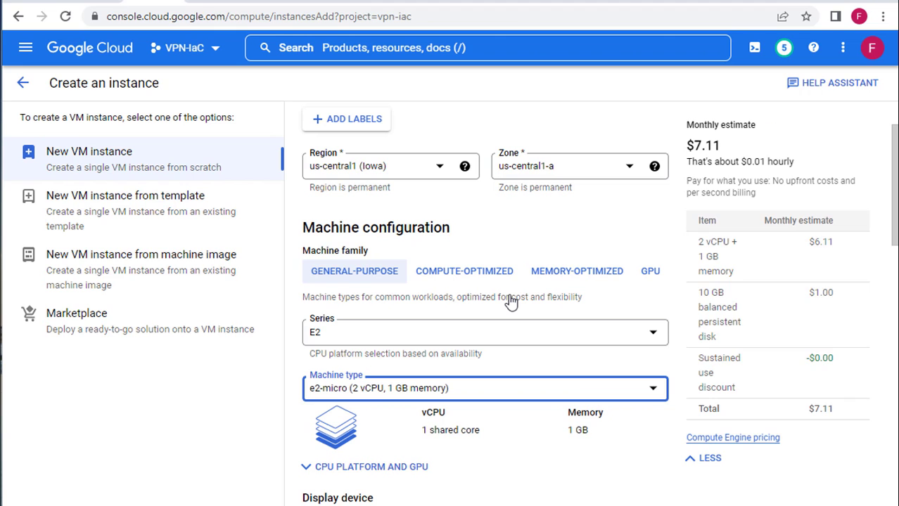
{"action": "scroll", "coordinate": [410, 336], "scroll_direction": "down", "scroll_amount": 3}
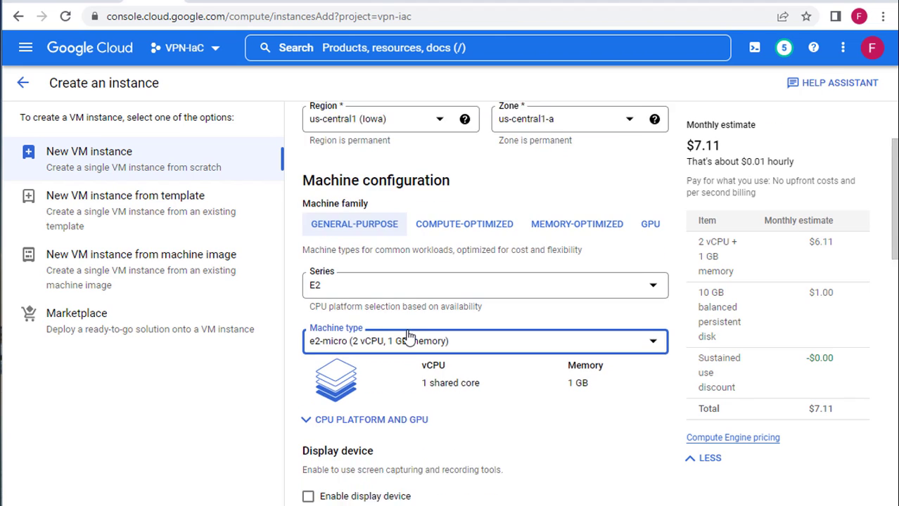
{"action": "scroll", "coordinate": [410, 336], "scroll_direction": "down", "scroll_amount": 3}
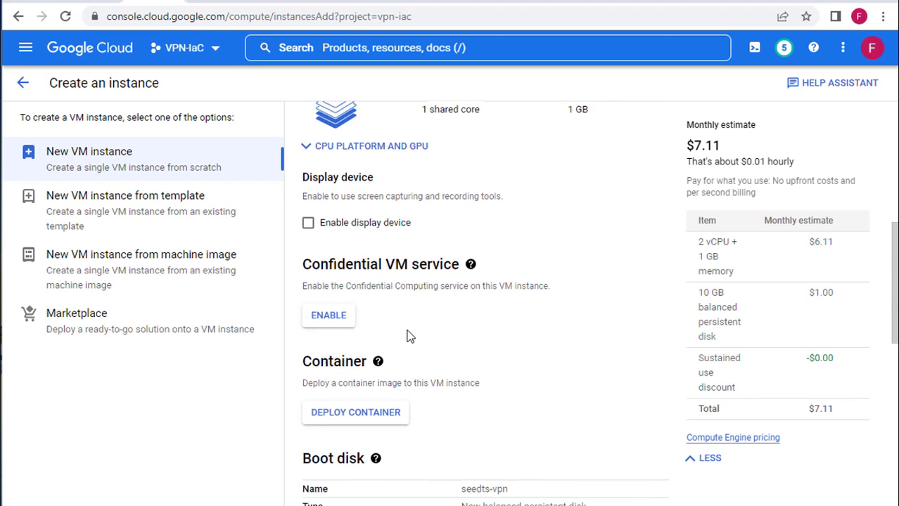
{"action": "scroll", "coordinate": [410, 336], "scroll_direction": "down", "scroll_amount": 2}
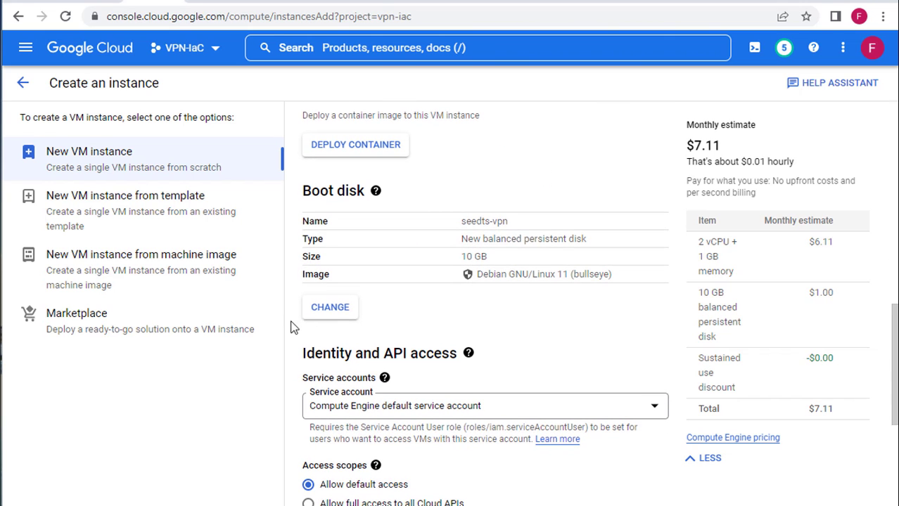
Step: Switch the boot disk image from Debian to CentOS 7 on a 20 GB balanced persistent disk
{"action": "left_click", "coordinate": [328, 309]}
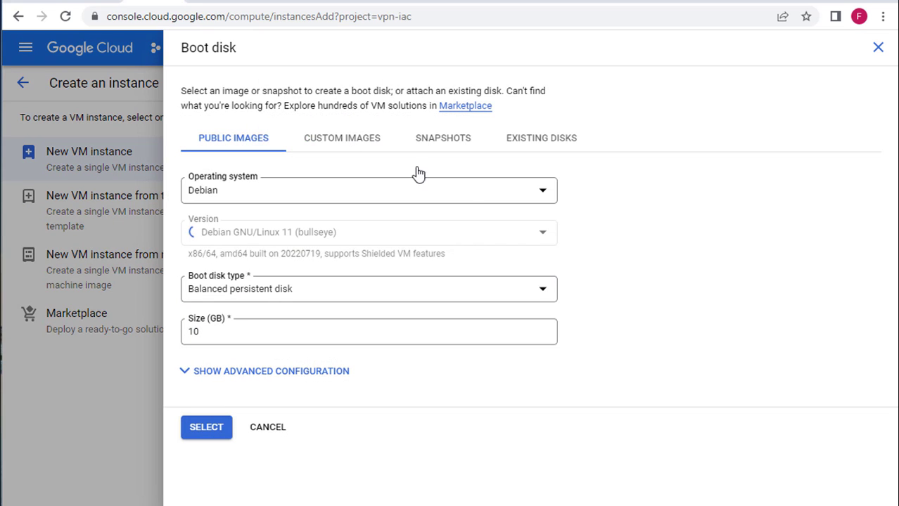
{"action": "left_click", "coordinate": [333, 195]}
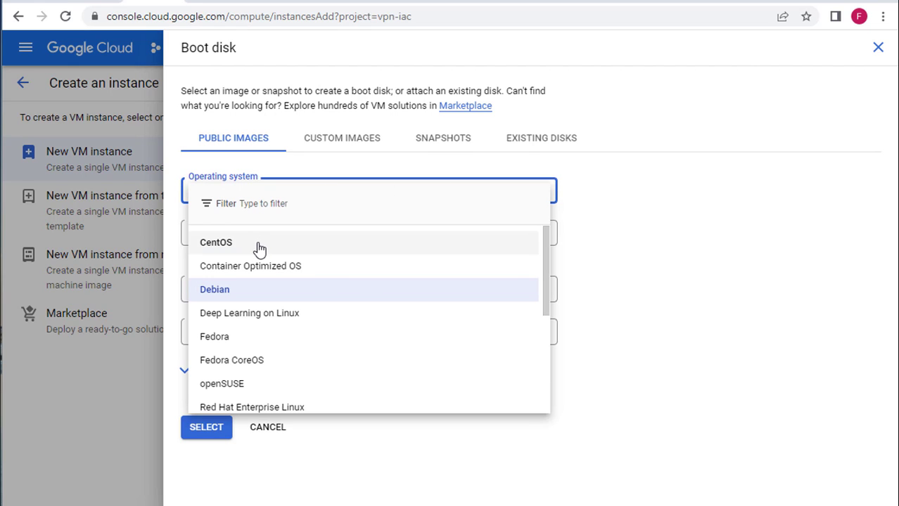
{"action": "scroll", "coordinate": [263, 311], "scroll_direction": "down", "scroll_amount": 2}
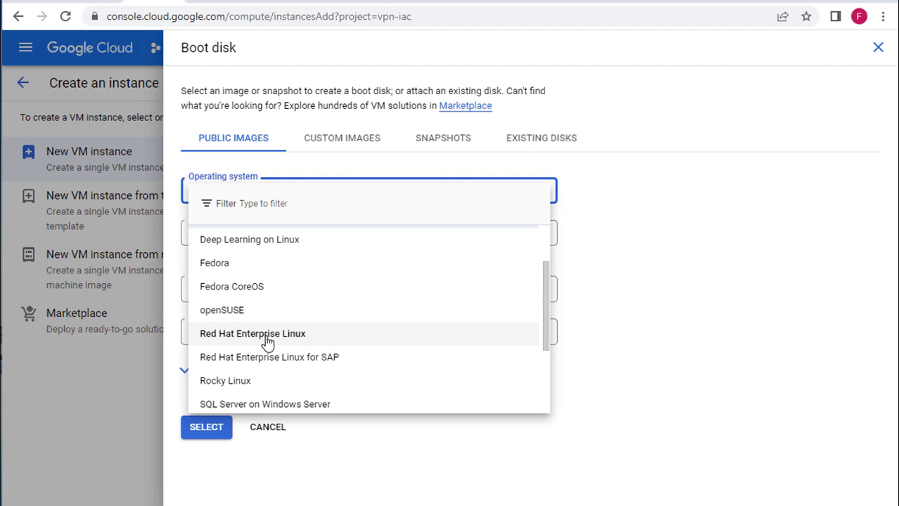
{"action": "scroll", "coordinate": [266, 342], "scroll_direction": "up", "scroll_amount": 2}
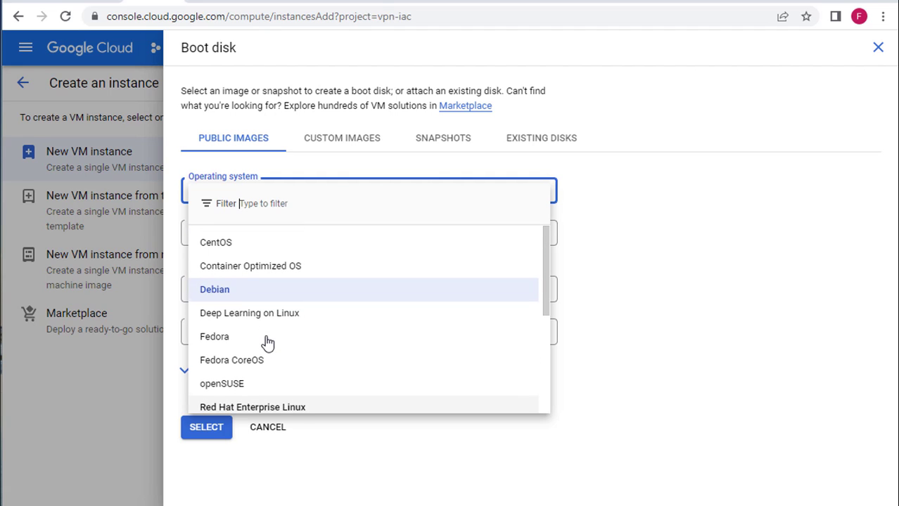
{"action": "left_click", "coordinate": [234, 245]}
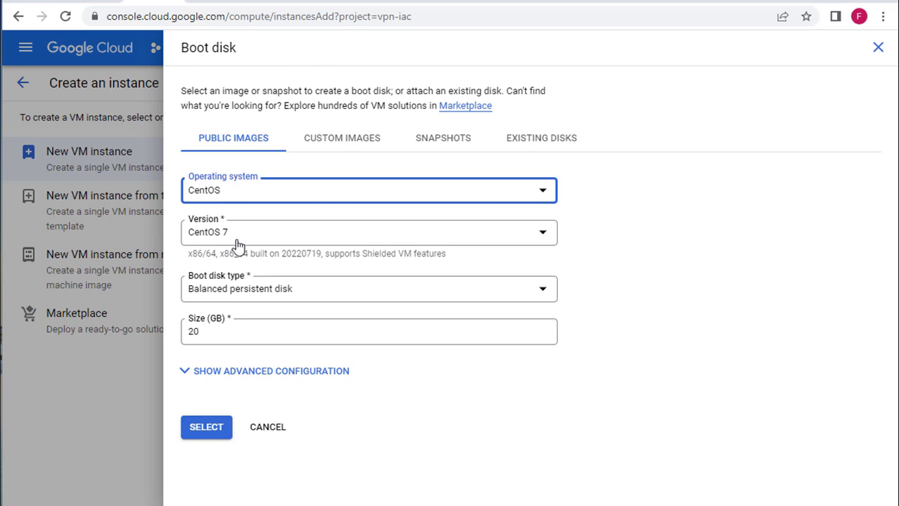
{"action": "left_click", "coordinate": [238, 235]}
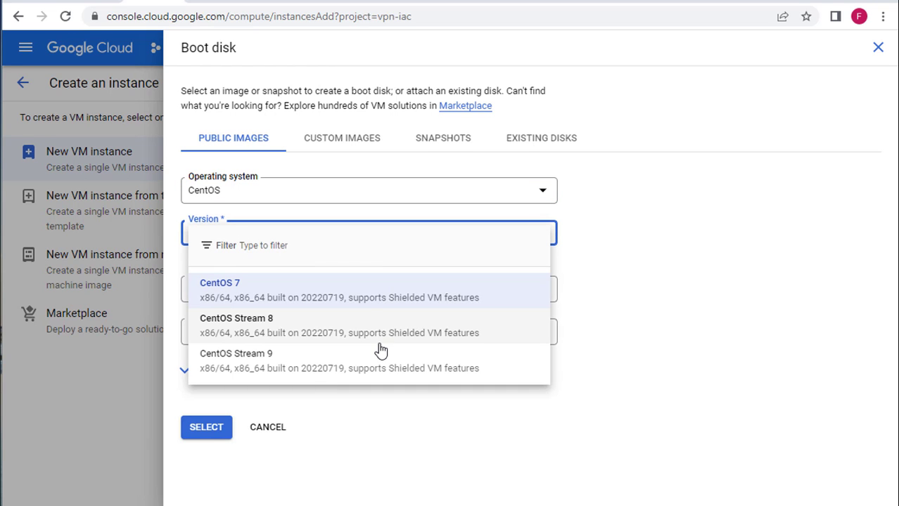
{"action": "left_click", "coordinate": [356, 290]}
{"action": "left_click", "coordinate": [198, 429]}
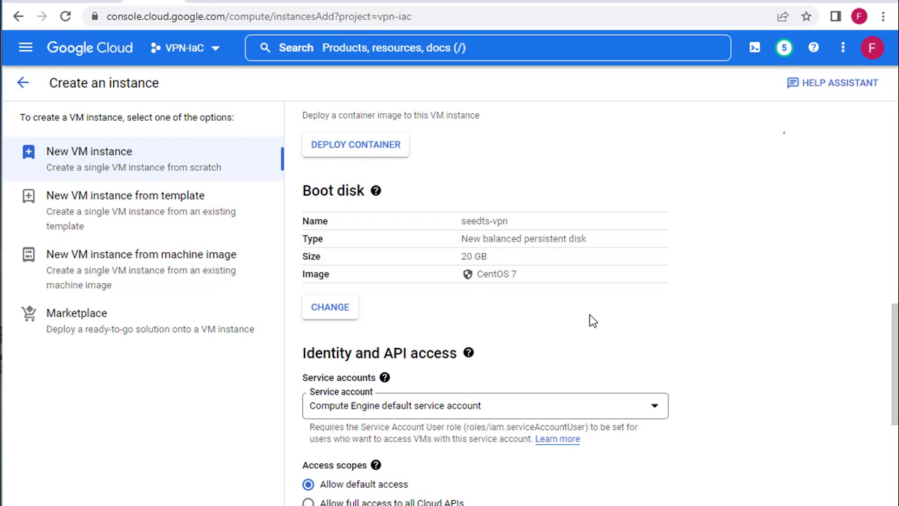
Step: Reveal the advanced networking, disks and security options and expand the Networking section
{"action": "scroll", "coordinate": [750, 281], "scroll_direction": "down", "scroll_amount": 4}
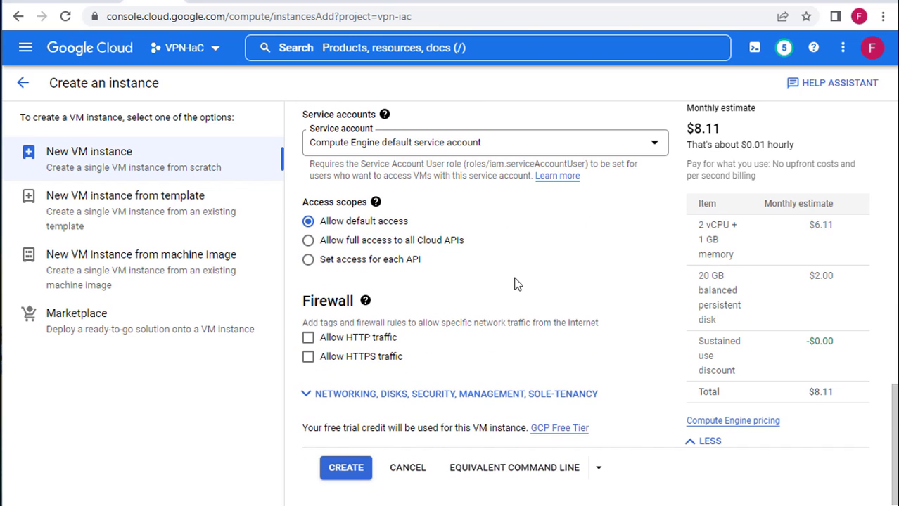
{"action": "left_click", "coordinate": [320, 398]}
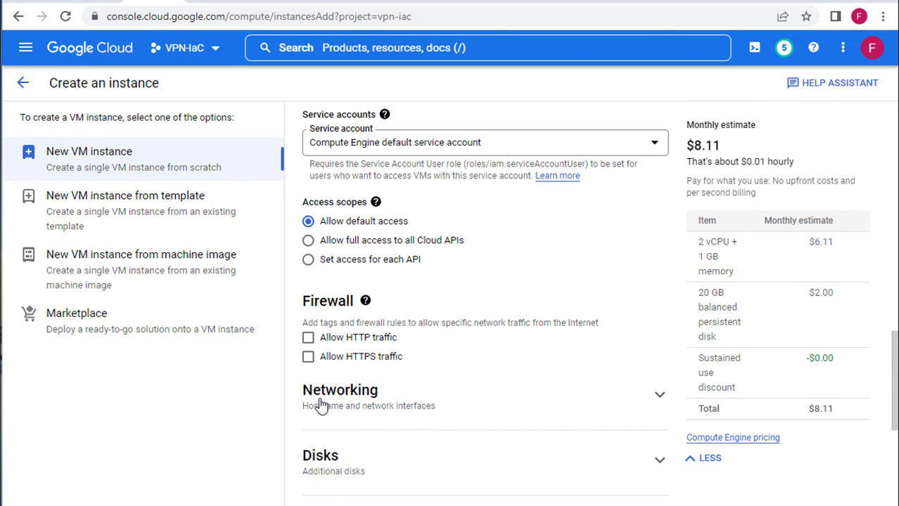
{"action": "scroll", "coordinate": [321, 403], "scroll_direction": "down", "scroll_amount": 3}
{"action": "left_click", "coordinate": [660, 222]}
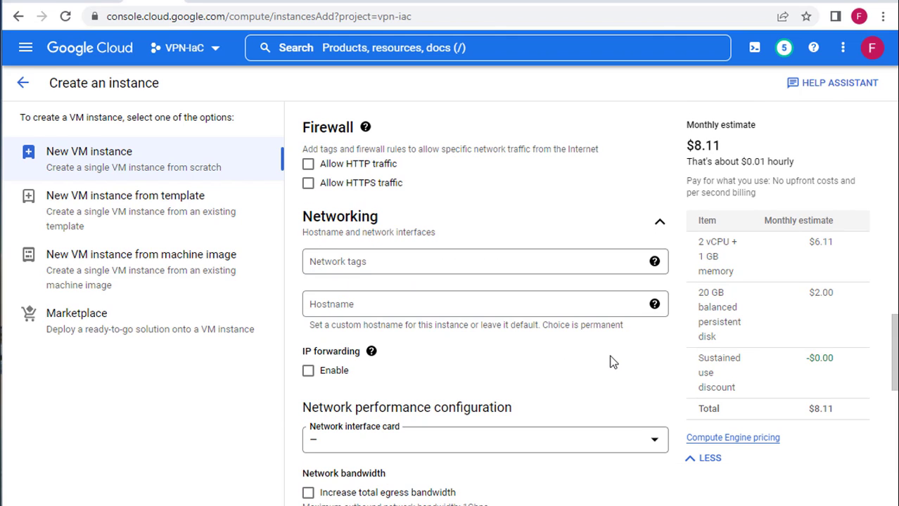
{"action": "scroll", "coordinate": [611, 362], "scroll_direction": "down", "scroll_amount": 4}
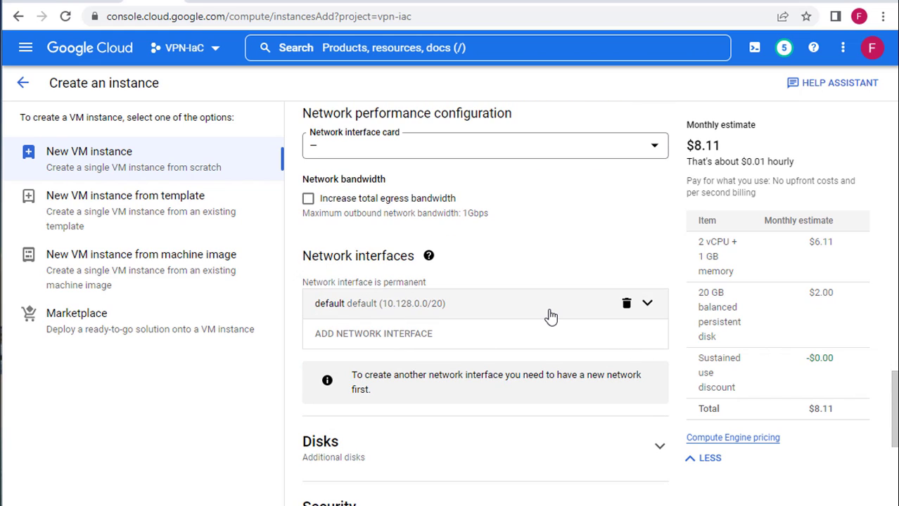
Step: Keep the default network interface with an Ephemeral external IPv4 address on Premium tier
{"action": "left_click", "coordinate": [647, 303]}
{"action": "scroll", "coordinate": [486, 282], "scroll_direction": "down", "scroll_amount": 2}
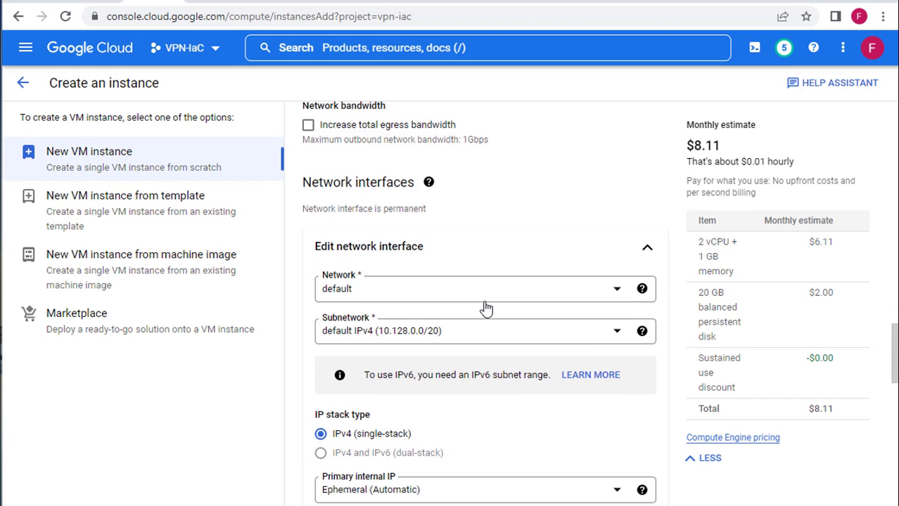
{"action": "scroll", "coordinate": [485, 308], "scroll_direction": "down", "scroll_amount": 3}
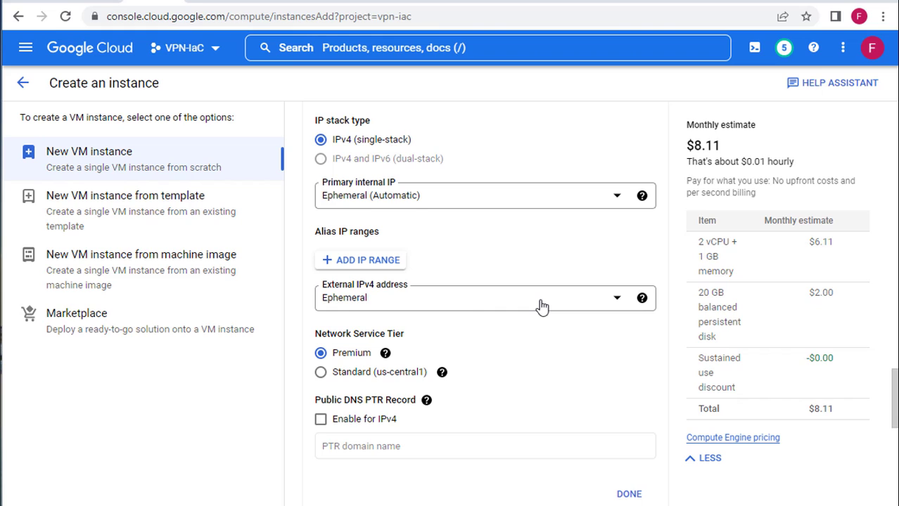
{"action": "left_click", "coordinate": [617, 302]}
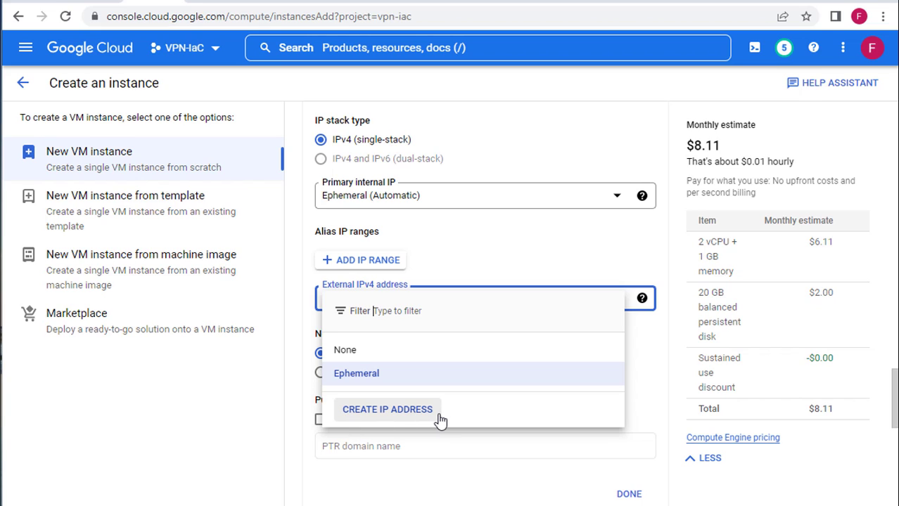
{"action": "left_click", "coordinate": [358, 375]}
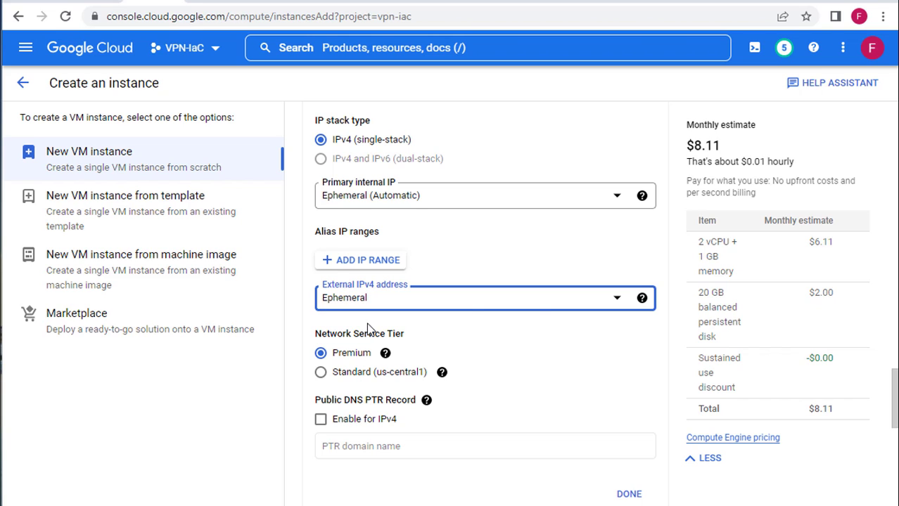
{"action": "scroll", "coordinate": [485, 349], "scroll_direction": "down", "scroll_amount": 1}
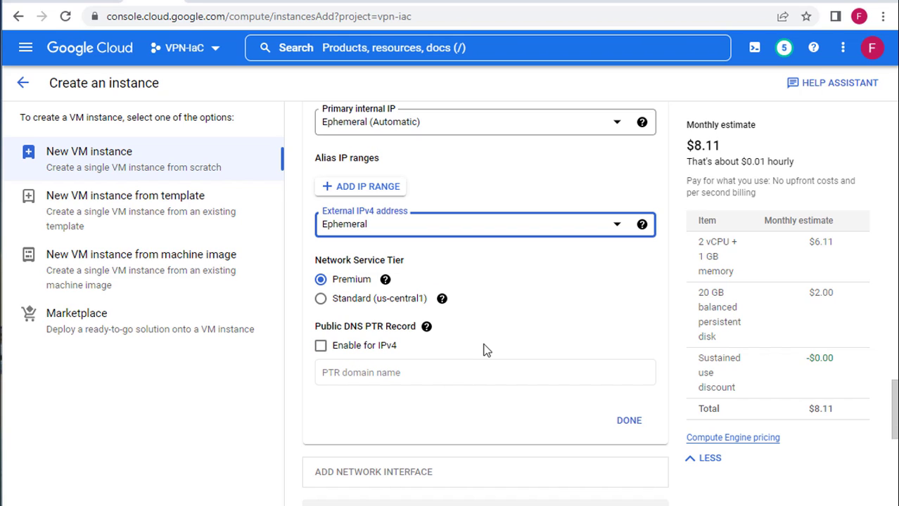
{"action": "scroll", "coordinate": [490, 265], "scroll_direction": "up", "scroll_amount": 1}
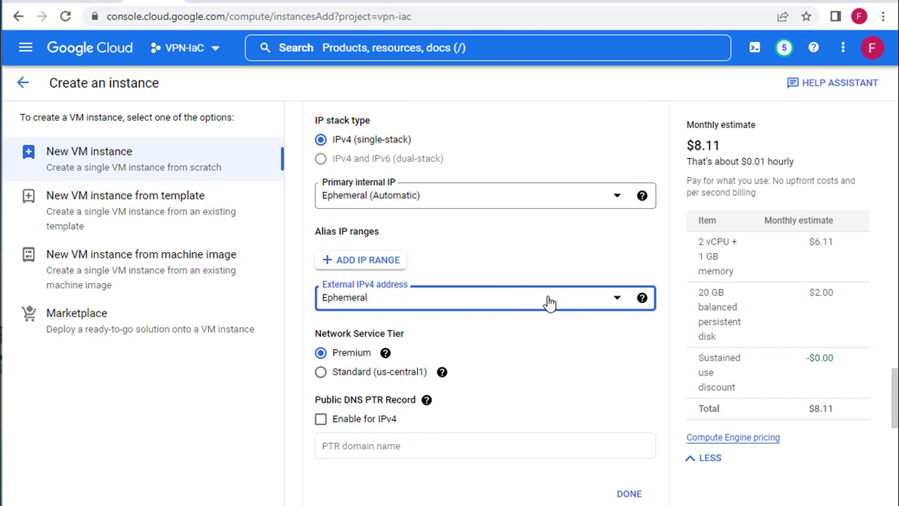
{"action": "scroll", "coordinate": [549, 303], "scroll_direction": "up", "scroll_amount": 1}
{"action": "scroll", "coordinate": [547, 281], "scroll_direction": "up", "scroll_amount": 2}
{"action": "scroll", "coordinate": [543, 297], "scroll_direction": "down", "scroll_amount": 5}
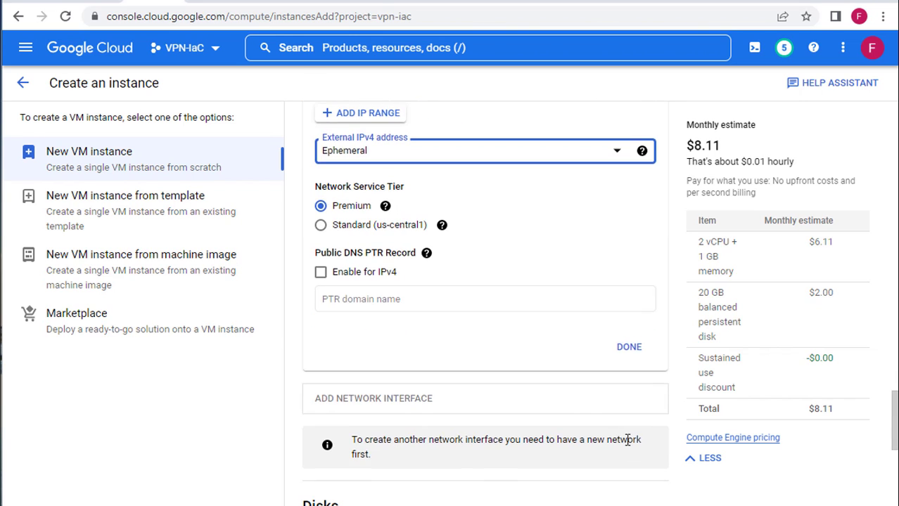
{"action": "left_click", "coordinate": [622, 354]}
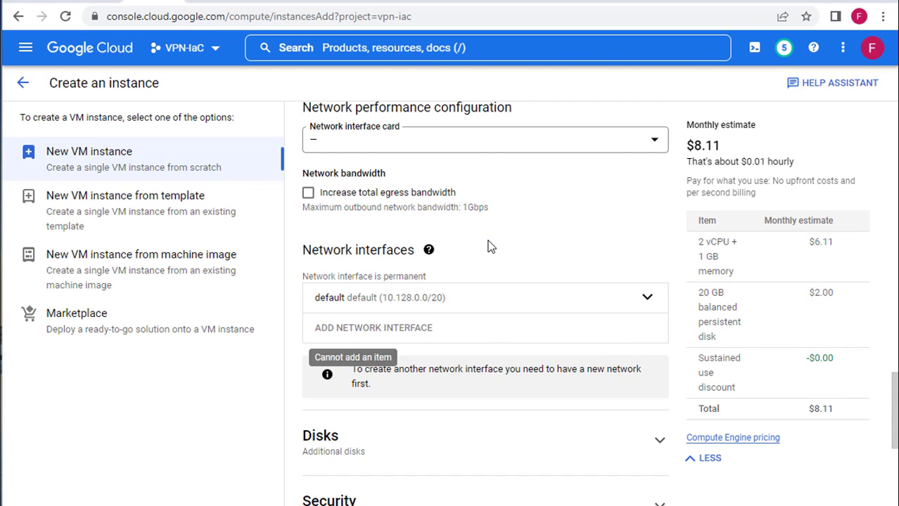
Step: Collapse the Networking section and scroll to the bottom of the form
{"action": "scroll", "coordinate": [496, 330], "scroll_direction": "up", "scroll_amount": 3}
{"action": "scroll", "coordinate": [633, 260], "scroll_direction": "up", "scroll_amount": 1}
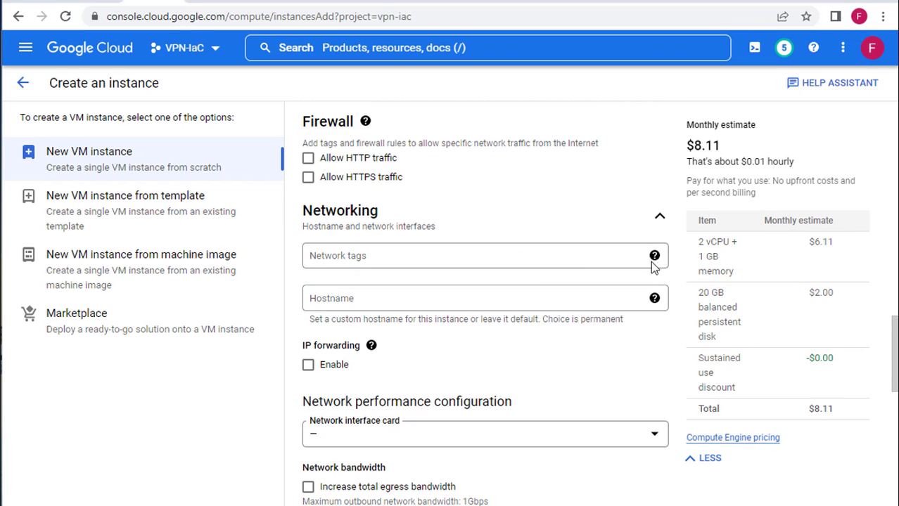
{"action": "left_click", "coordinate": [657, 218]}
{"action": "scroll", "coordinate": [437, 258], "scroll_direction": "down", "scroll_amount": 2}
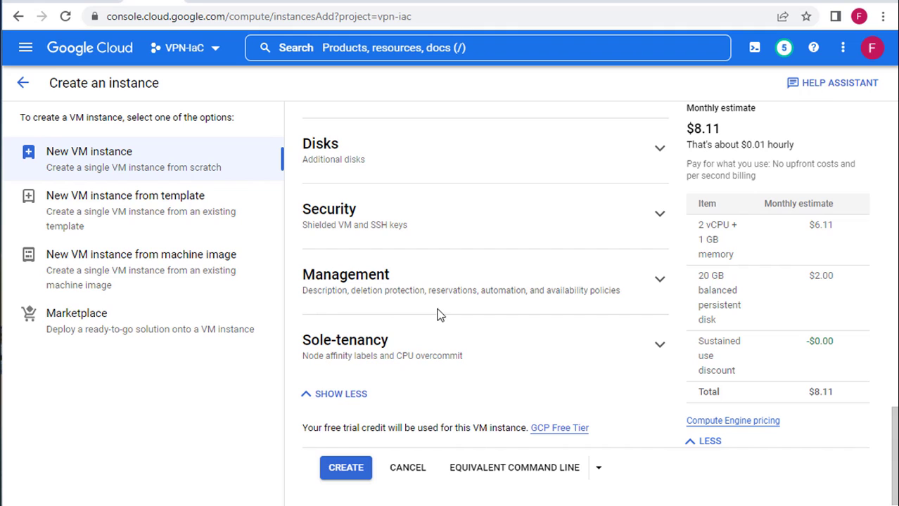
Step: Create the seedts-vpn instance and, once it runs at 10.128.0.3 / 34.122.227.35, open its SSH options
{"action": "left_click", "coordinate": [360, 470]}
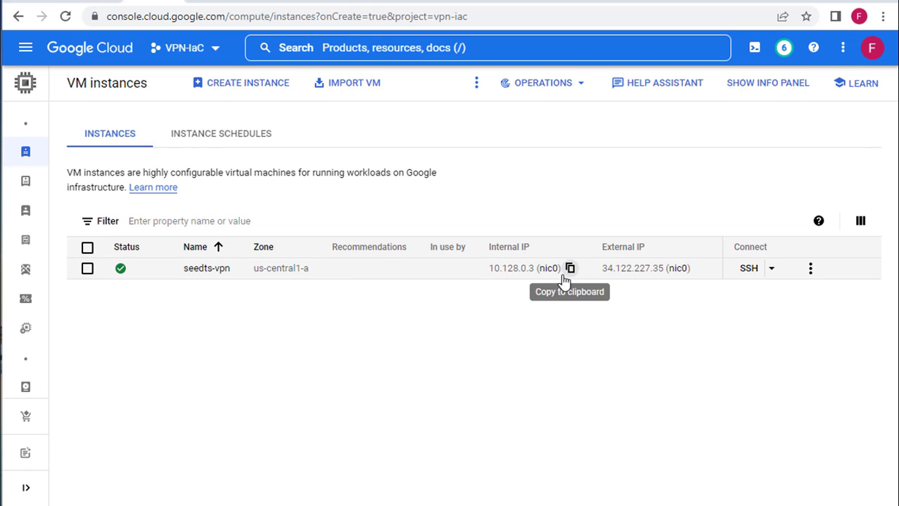
{"action": "left_click", "coordinate": [772, 272]}
Step: Connect over SSH in a browser window, download vpnsetup.sh with curl, and list the home directory
{"action": "left_click", "coordinate": [542, 305]}
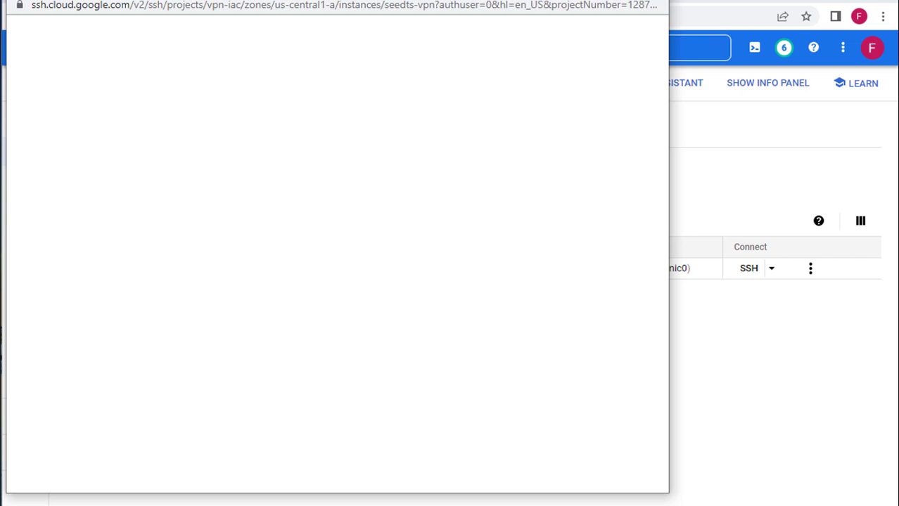
{"action": "left_click_drag", "start_coordinate": [219, 0], "coordinate": [219, 6]}
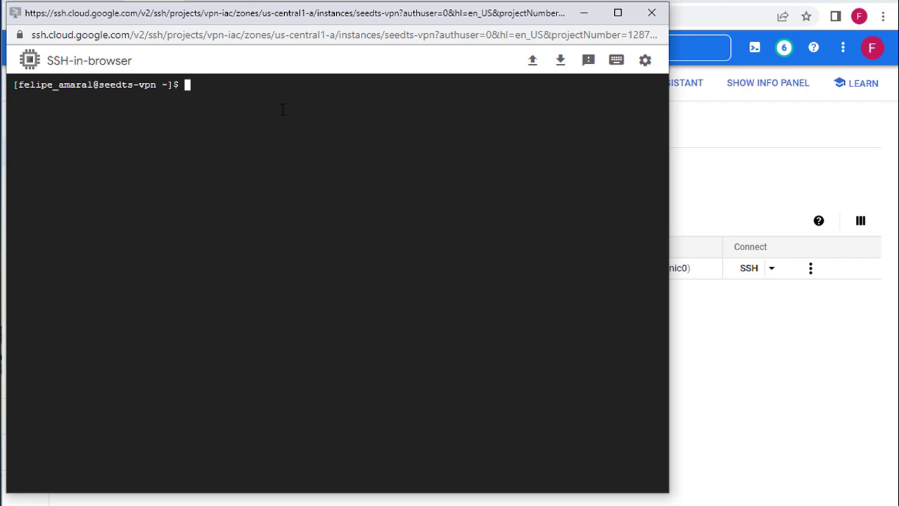
{"action": "type", "text": "curl https://raw.githubusercontent.com/hwdsl2/setup-ipsec-vpn/master/vpnsetup.sh -o vpnsetup.sh"}
{"action": "key", "text": "Return"}
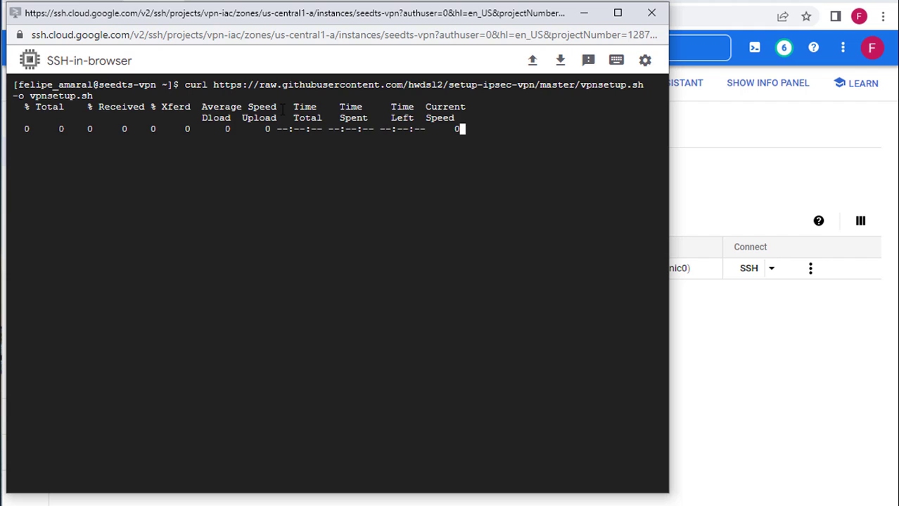
{"action": "type", "text": "ls -las"}
{"action": "key", "text": "Return"}
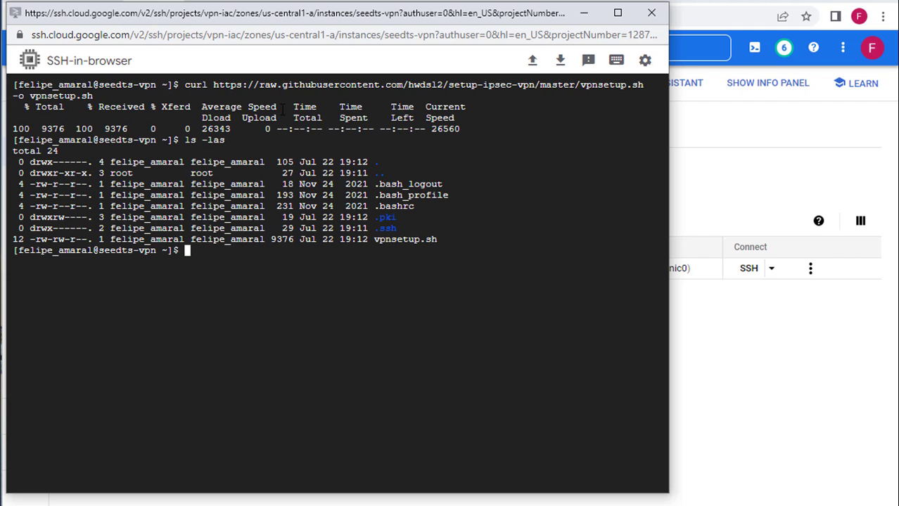
Step: Edit vpnsetup.sh in vim, filling in the IPsec pre-shared key, VPN username and VPN password
{"action": "key", "text": "Return"}
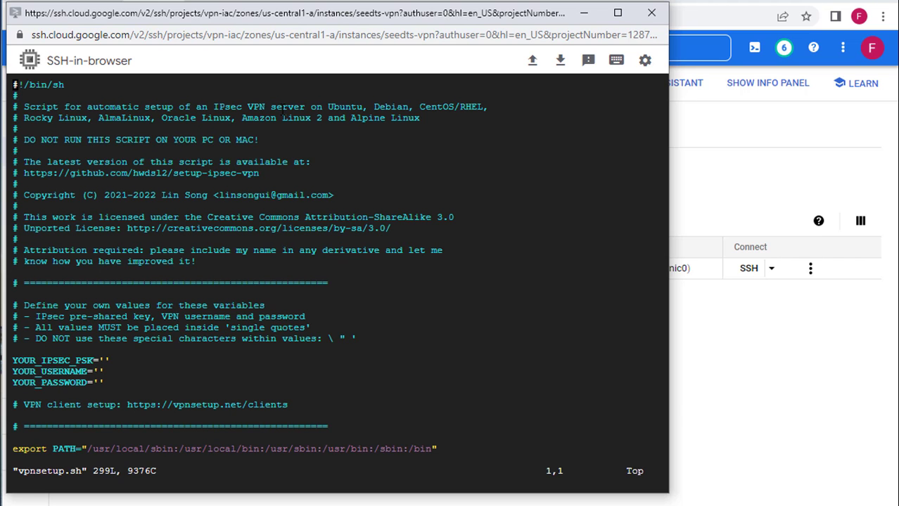
{"action": "key", "text": "Down"}
{"action": "key", "text": "Down"}
{"action": "key", "text": "Down"}
{"action": "key", "text": "Down"}
{"action": "key", "text": "Down"}
{"action": "key", "text": "Down"}
{"action": "key", "text": "Down"}
{"action": "key", "text": "Down"}
{"action": "key", "text": "Down"}
{"action": "key", "text": "Down"}
{"action": "key", "text": "Down"}
{"action": "key", "text": "Down"}
{"action": "key", "text": "Down"}
{"action": "key", "text": "Down"}
{"action": "key", "text": "Down"}
{"action": "key", "text": "Down"}
{"action": "key", "text": "Down"}
{"action": "key", "text": "Down"}
{"action": "key", "text": "Down"}
{"action": "key", "text": "Down"}
{"action": "key", "text": "Down"}
{"action": "key", "text": "Down"}
{"action": "key", "text": "Down"}
{"action": "key", "text": "Down"}
{"action": "key", "text": "Down"}
{"action": "key", "text": "End"}
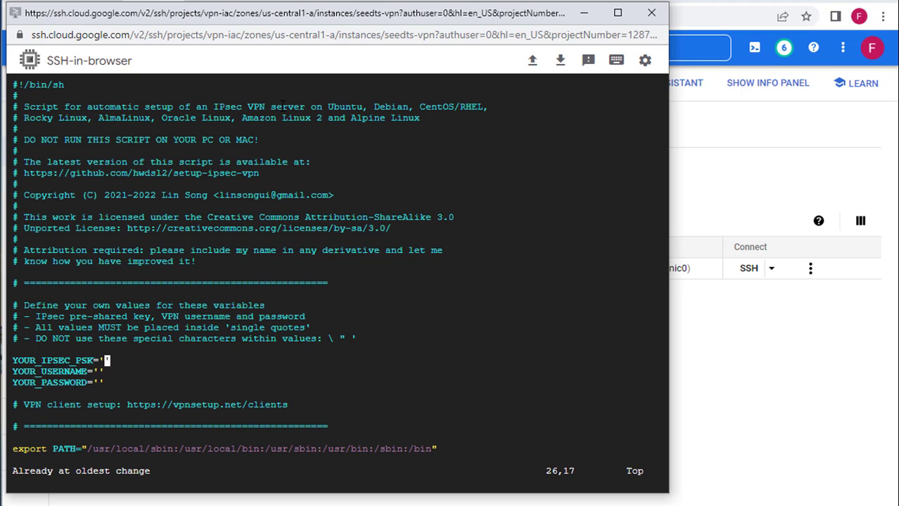
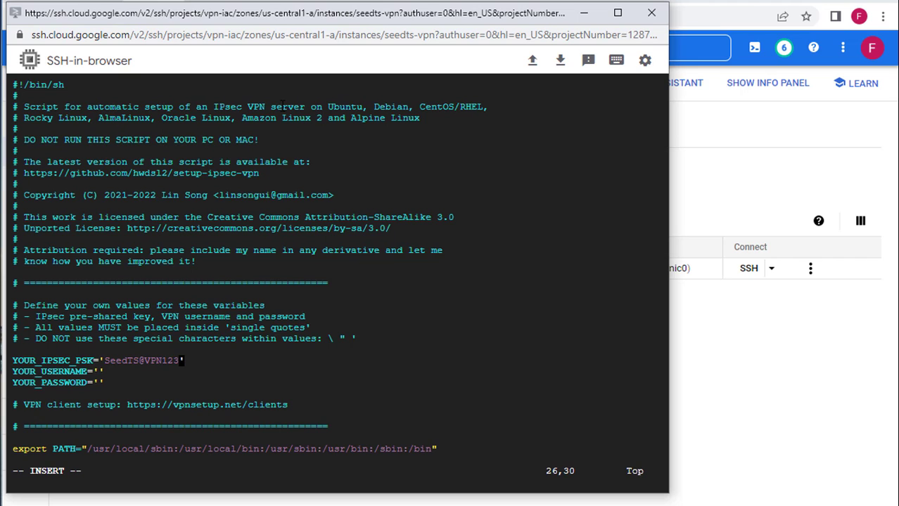
{"action": "key", "text": "Down"}
{"action": "key", "text": "Left"}
{"action": "key", "text": "Down"}
{"action": "key", "text": "Left"}
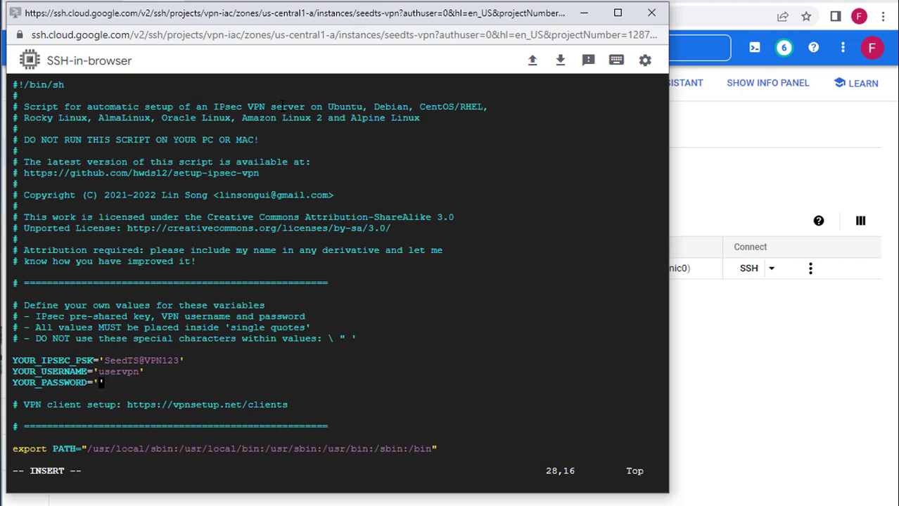
{"action": "key", "text": "Escape"}
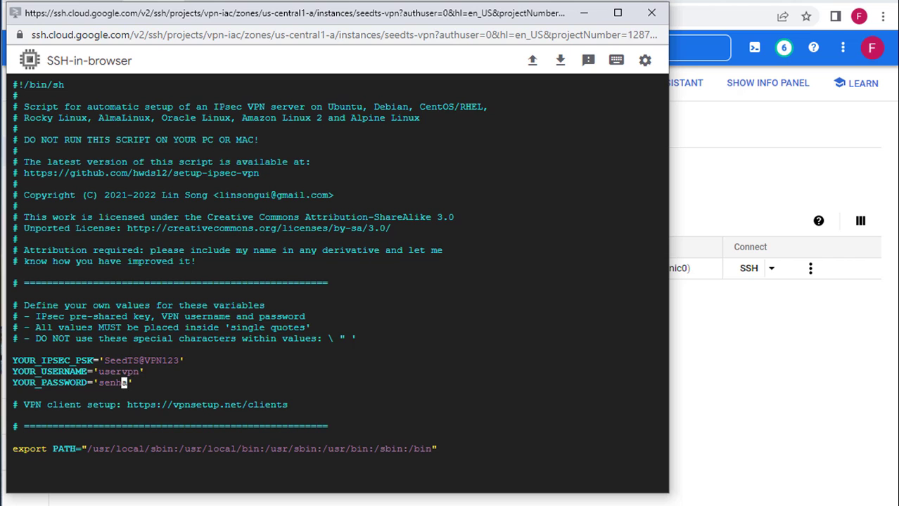
Step: Save and quit vim with :wq!, then run sudo sh vpnsetup.sh
{"action": "type", "text": ":wq!"}
{"action": "key", "text": "Return"}
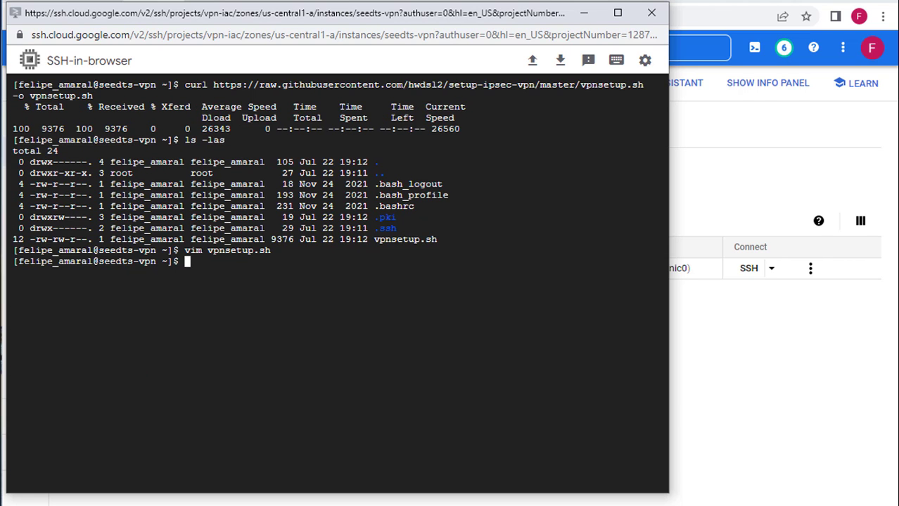
{"action": "type", "text": "sh vp"}
{"action": "key", "text": "Tab"}
{"action": "key", "text": "Home"}
{"action": "type", "text": "sudo"}
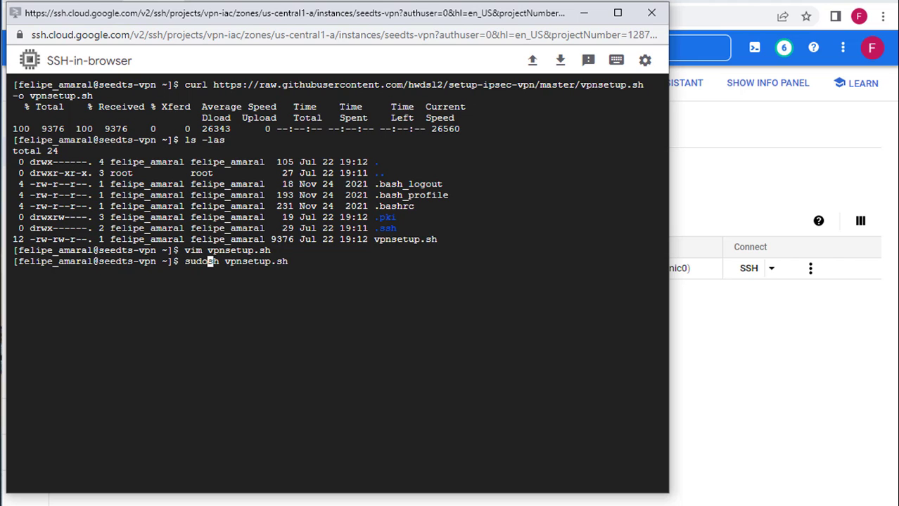
{"action": "key", "text": "End"}
{"action": "key", "text": "Return"}
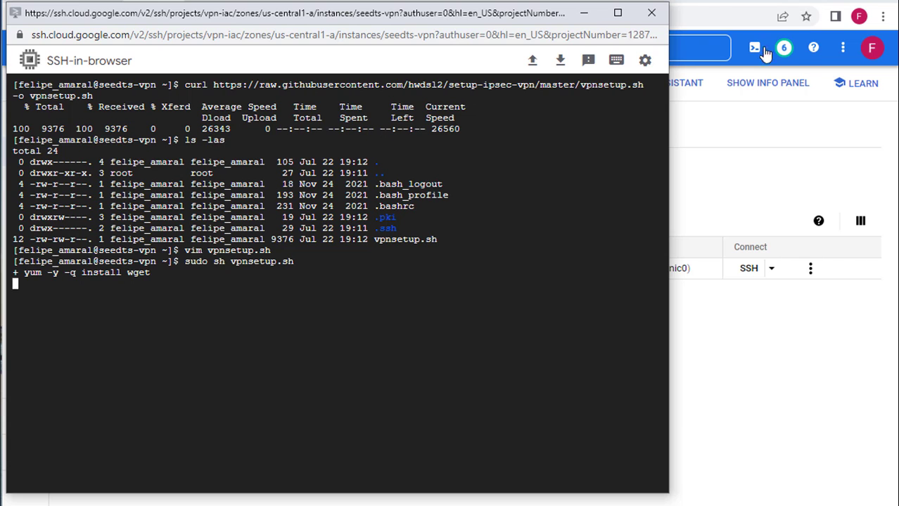
Step: Go to the VPC network firewall rules page and start a new firewall rule
{"action": "left_click", "coordinate": [724, 213]}
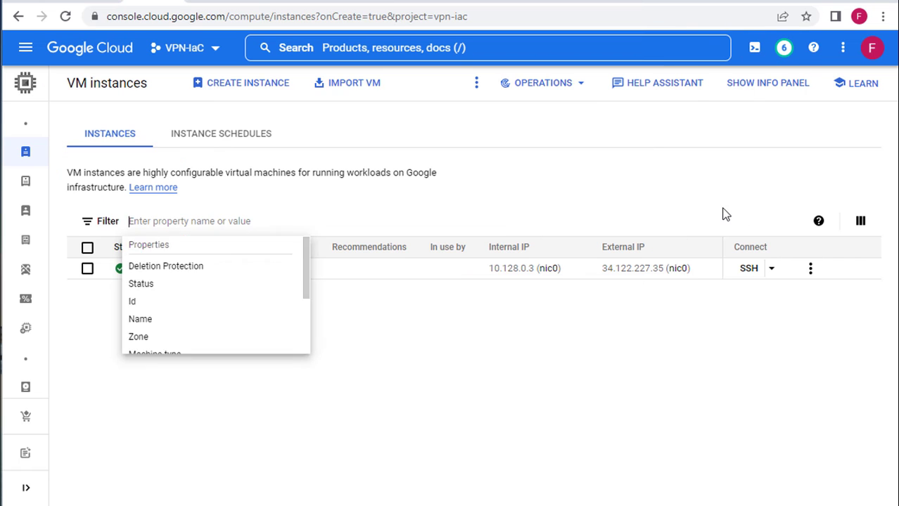
{"action": "left_click", "coordinate": [27, 49]}
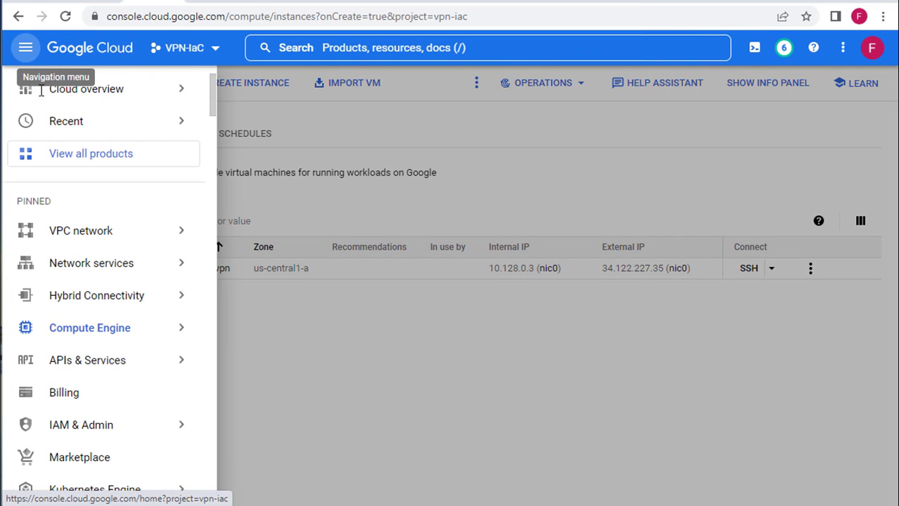
{"action": "mouse_move", "coordinate": [106, 271]}
{"action": "mouse_move", "coordinate": [109, 237]}
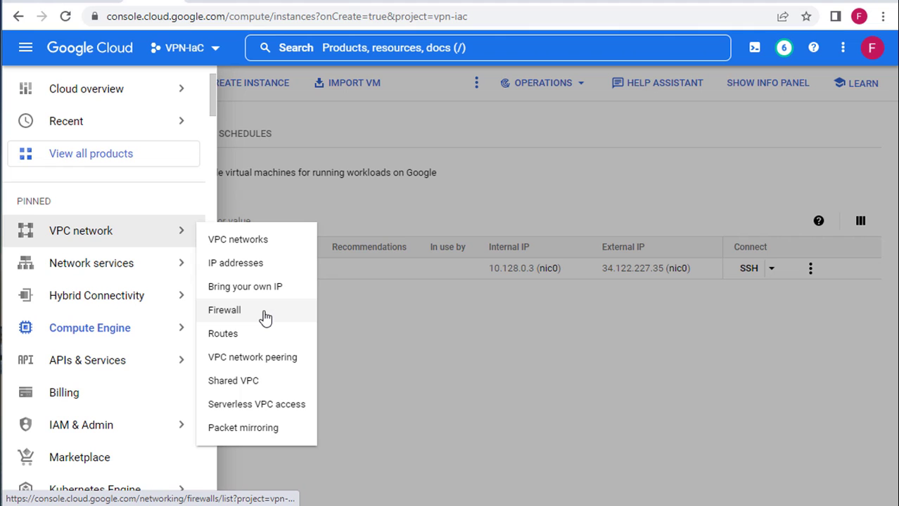
{"action": "left_click", "coordinate": [265, 318]}
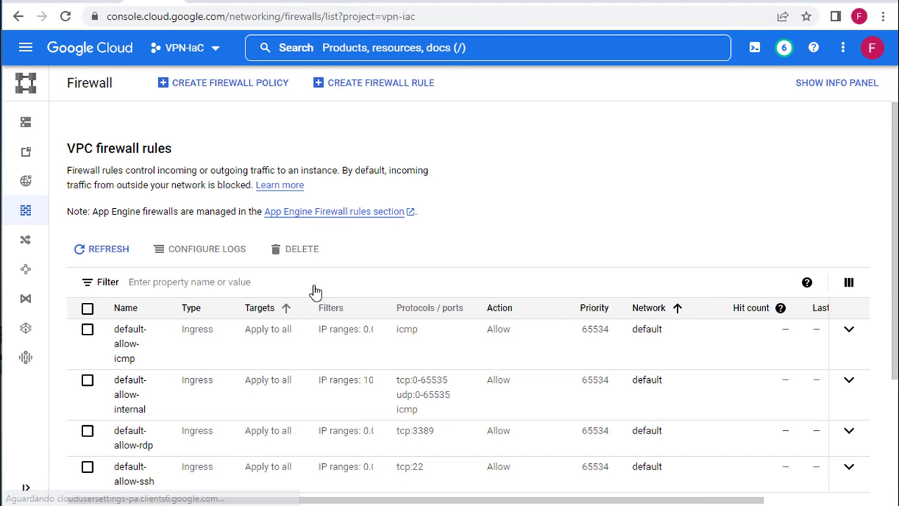
{"action": "left_click", "coordinate": [344, 98]}
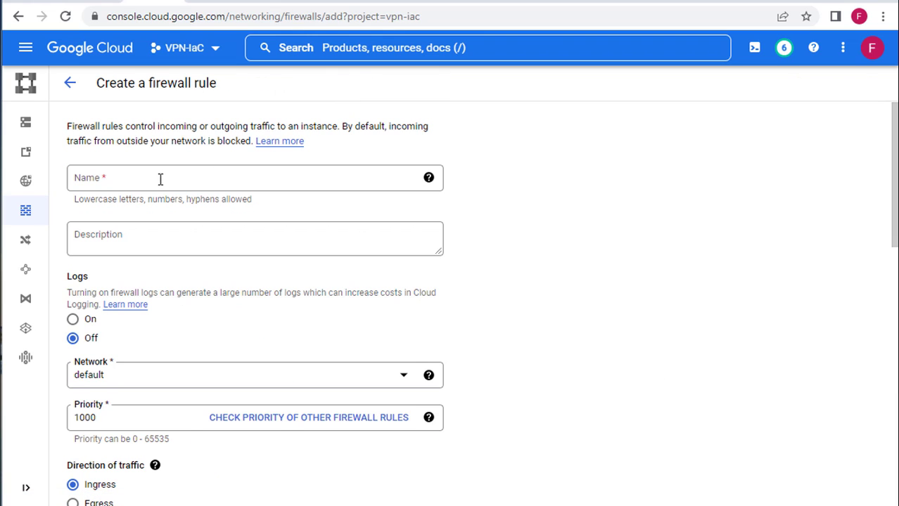
Step: Name the rule vpn-rule, set source range 0.0.0.0/0, and target all instances in the network
{"action": "left_click", "coordinate": [162, 171]}
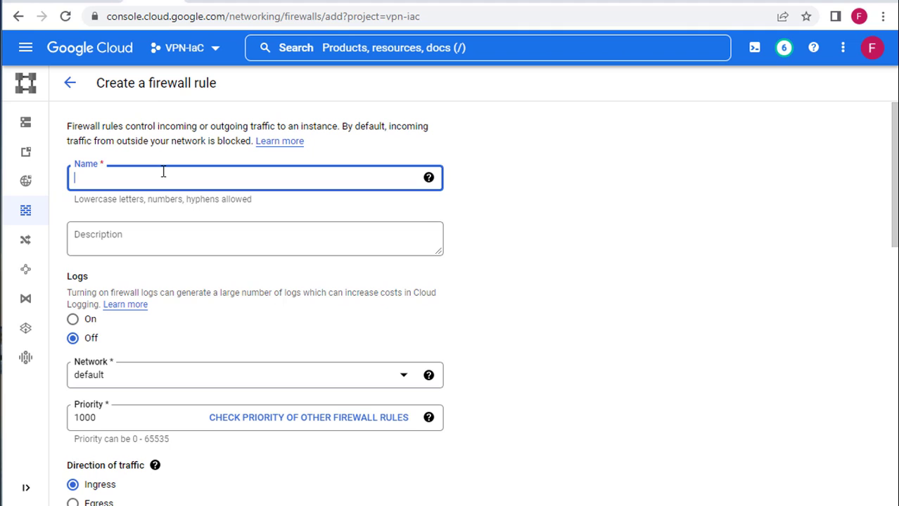
{"action": "type", "text": "vpn-"}
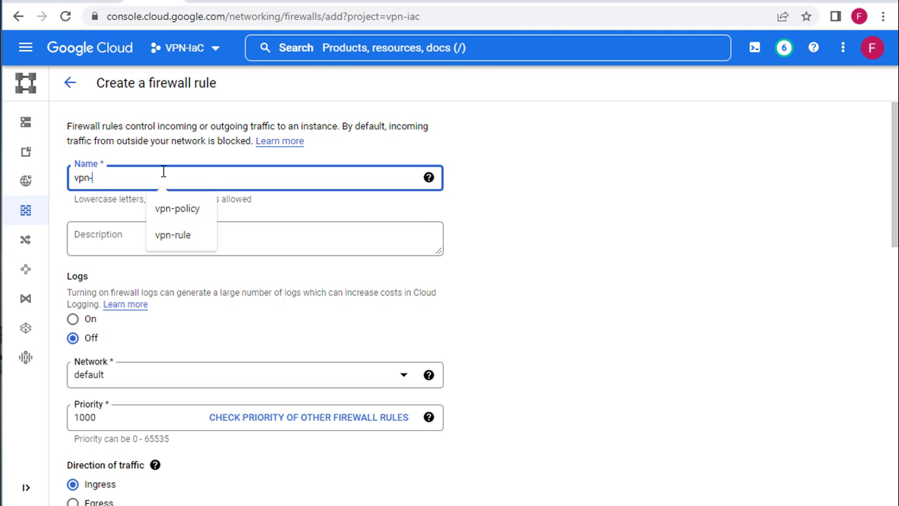
{"action": "type", "text": "rule"}
{"action": "scroll", "coordinate": [186, 217], "scroll_direction": "down", "scroll_amount": 3}
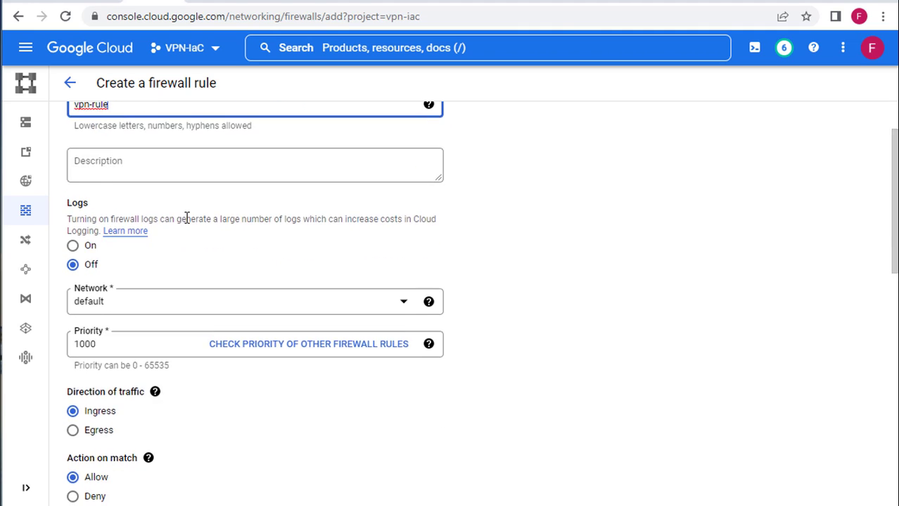
{"action": "scroll", "coordinate": [195, 185], "scroll_direction": "down", "scroll_amount": 4}
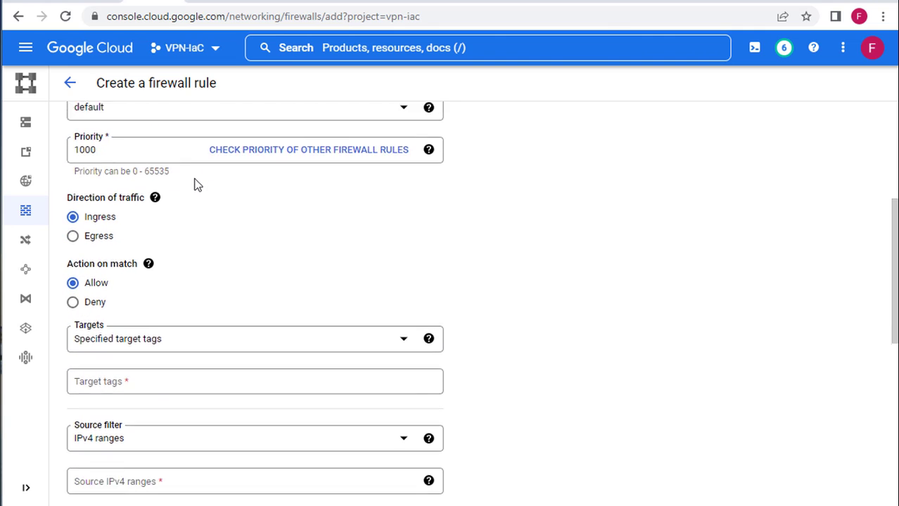
{"action": "scroll", "coordinate": [128, 314], "scroll_direction": "down", "scroll_amount": 1}
{"action": "left_click", "coordinate": [128, 309]}
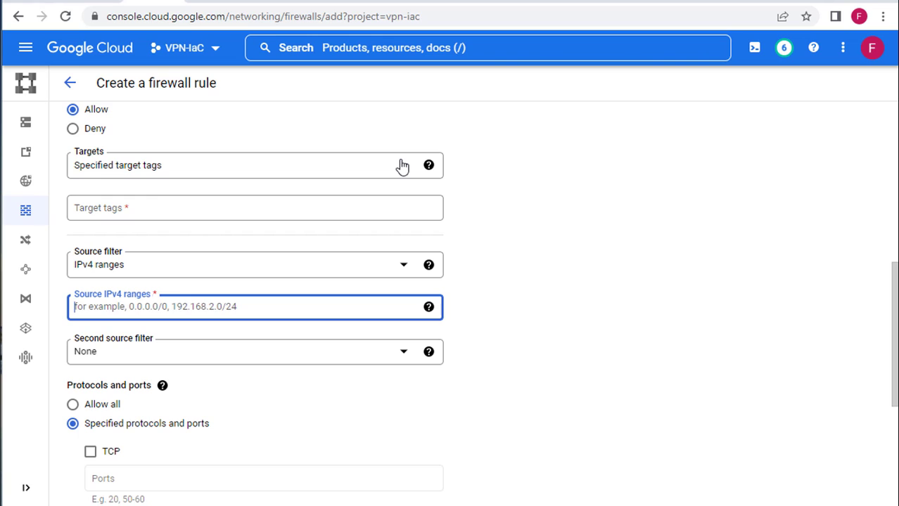
{"action": "type", "text": "0.0.0.0/0"}
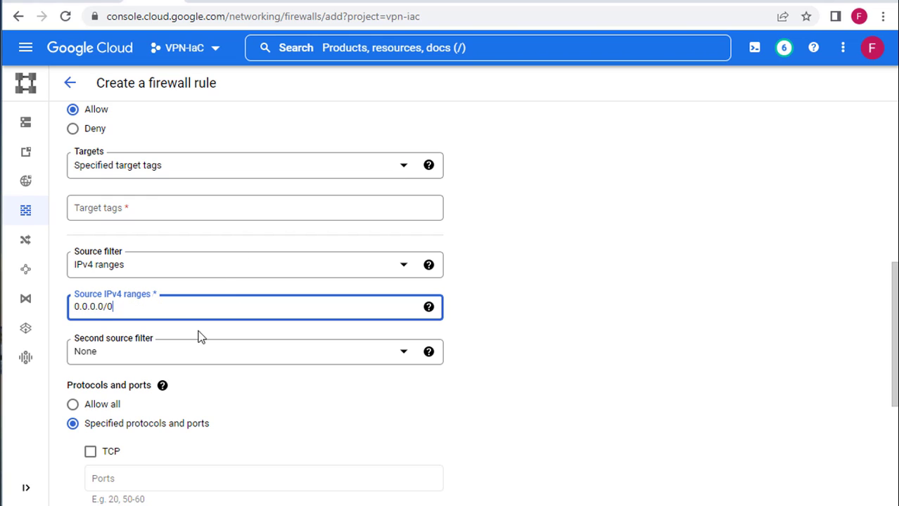
{"action": "left_click", "coordinate": [523, 357]}
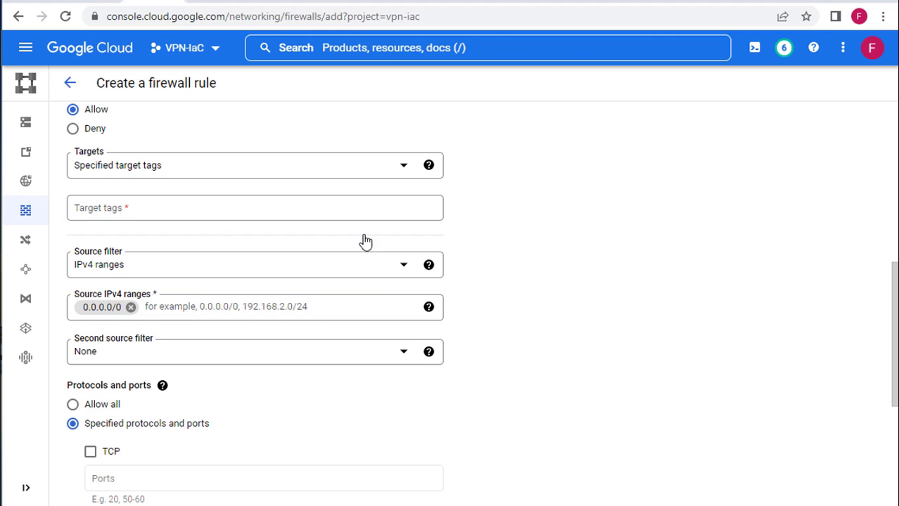
{"action": "left_click", "coordinate": [156, 169]}
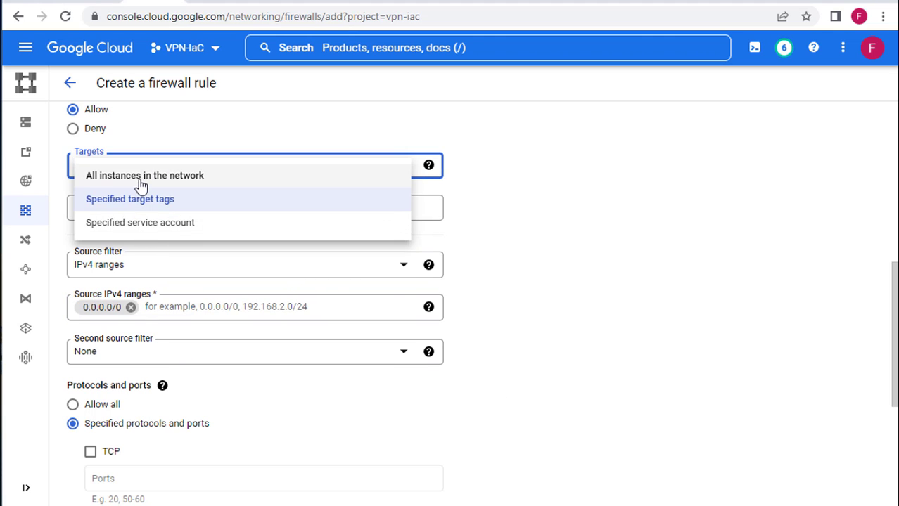
{"action": "left_click", "coordinate": [141, 178]}
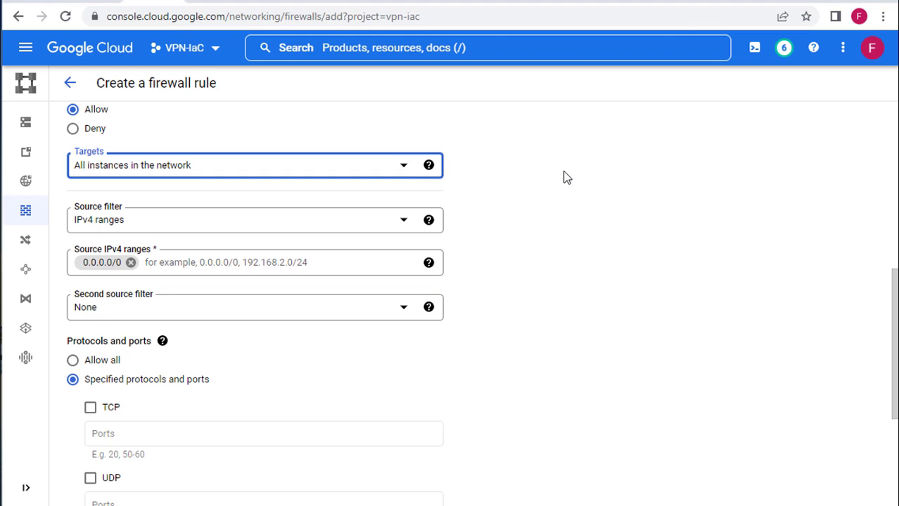
Step: Allow UDP ports 500,4500 on vpn-rule and create the rule
{"action": "scroll", "coordinate": [527, 206], "scroll_direction": "down", "scroll_amount": 3}
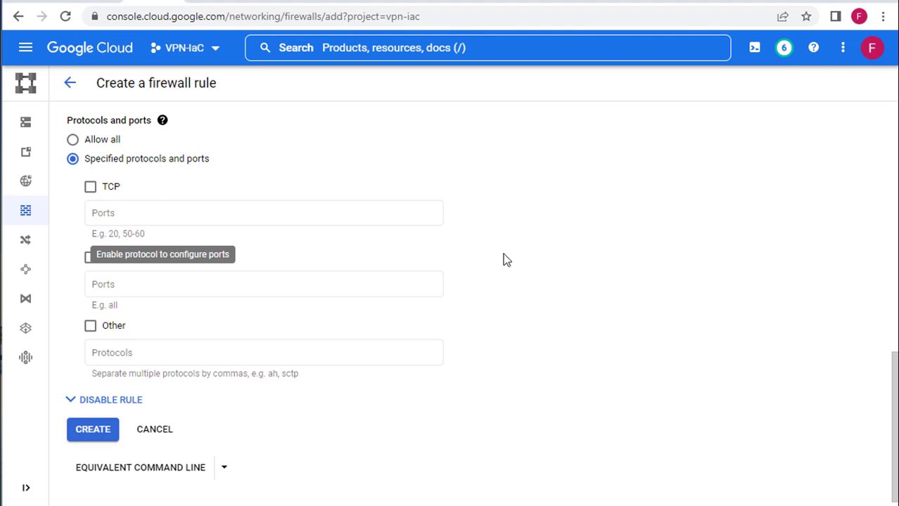
{"action": "left_click", "coordinate": [91, 257]}
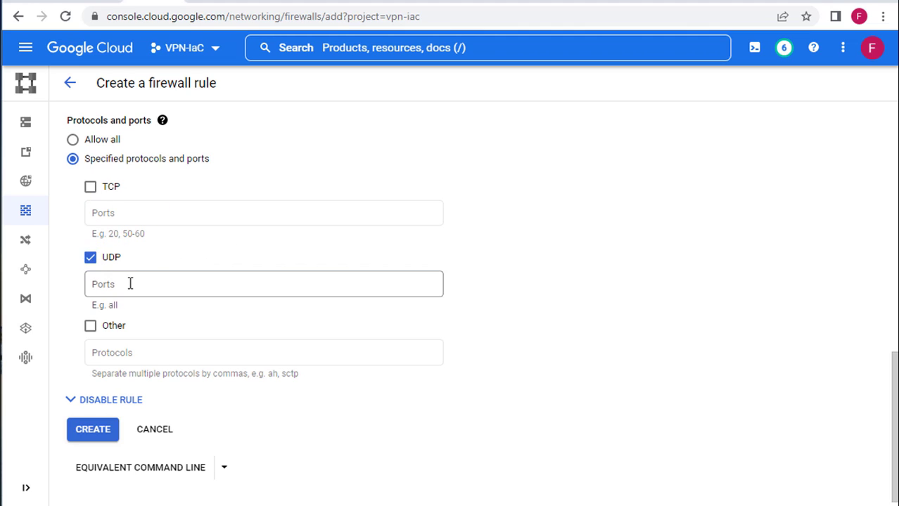
{"action": "left_click", "coordinate": [131, 282]}
{"action": "type", "text": "50"}
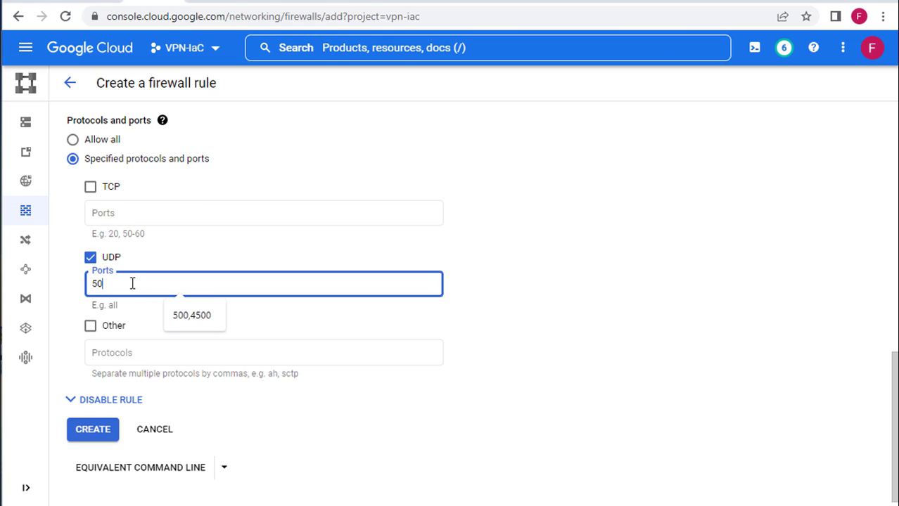
{"action": "type", "text": "0,4500"}
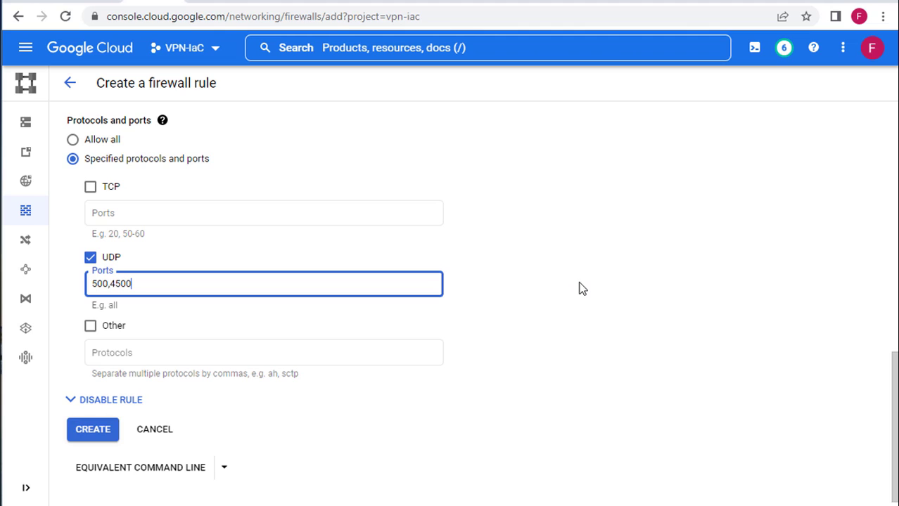
{"action": "scroll", "coordinate": [533, 277], "scroll_direction": "down", "scroll_amount": 1}
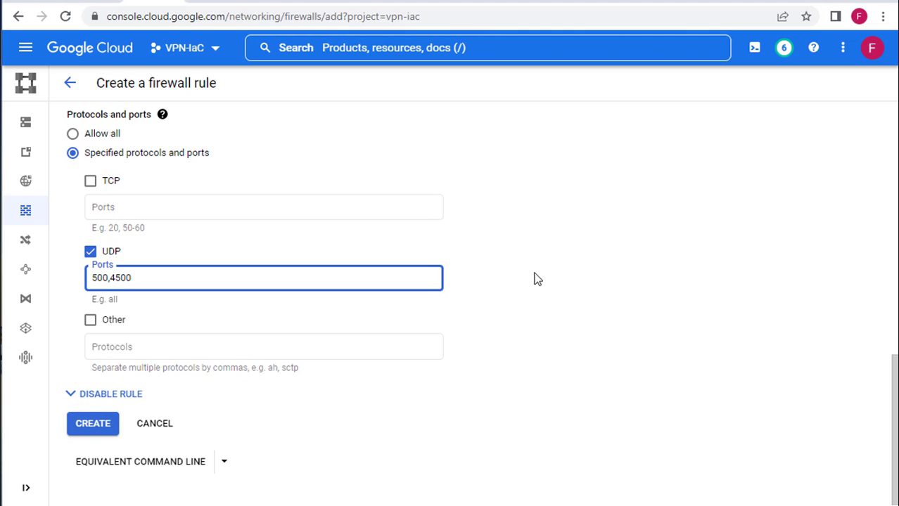
{"action": "left_click", "coordinate": [83, 427]}
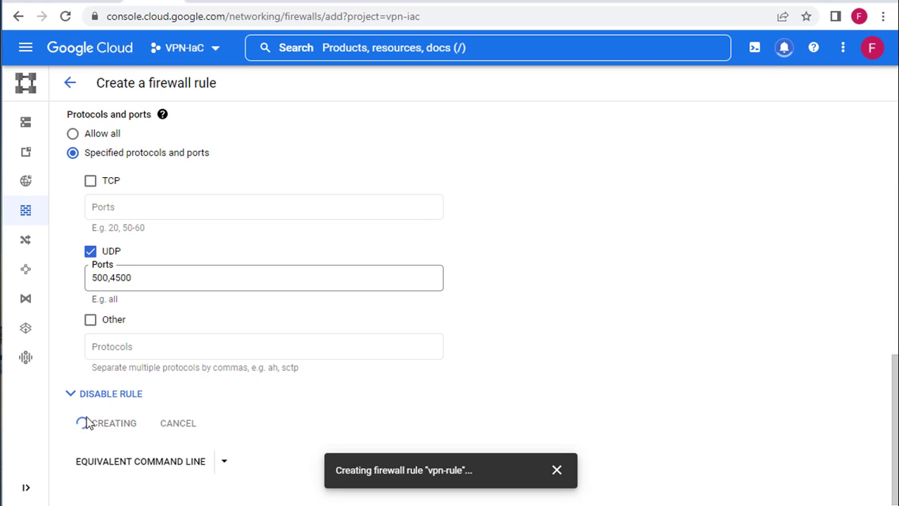
Step: Bring up the SSH terminal showing the ready VPN server details, then search Windows for vpn
{"action": "mouse_move", "coordinate": [380, 503]}
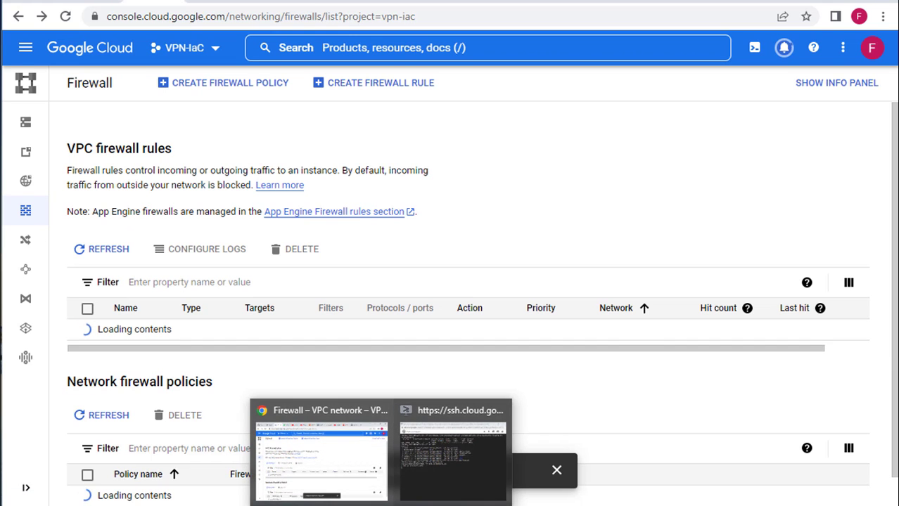
{"action": "left_click", "coordinate": [411, 486]}
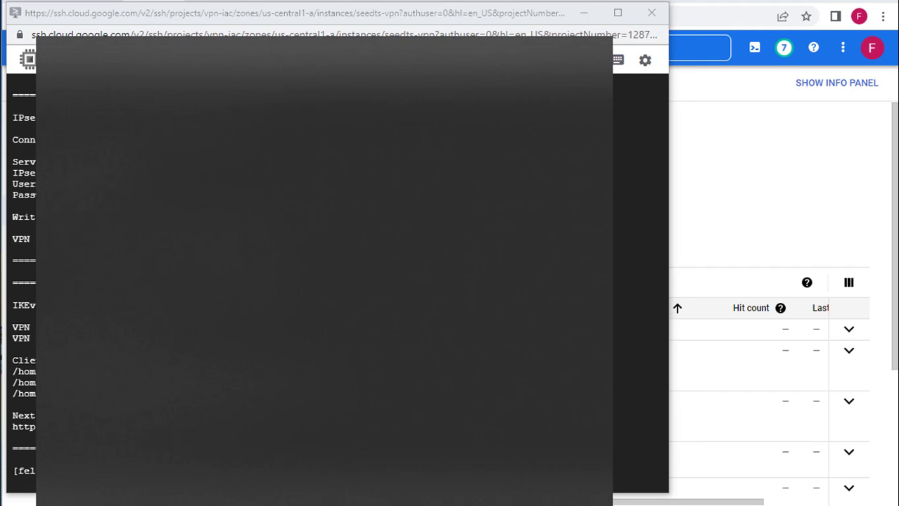
{"action": "type", "text": "vpn"}
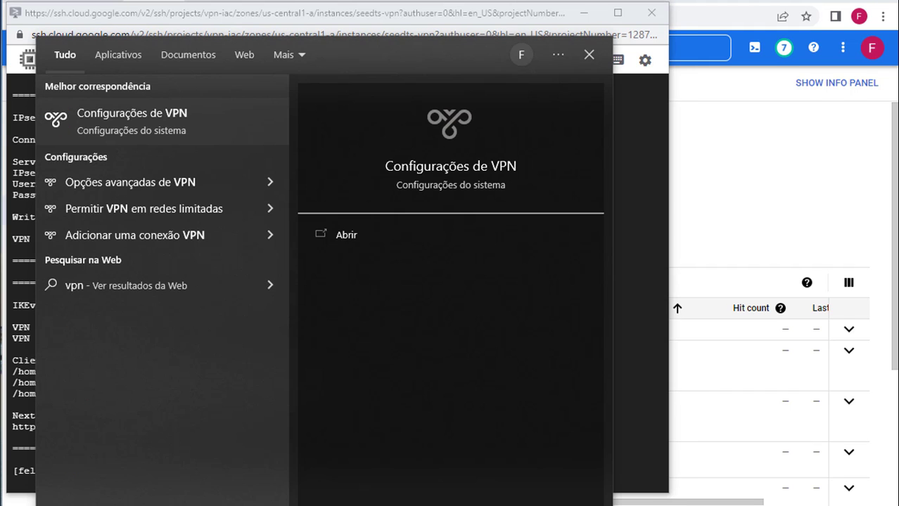
Step: Add a new Windows (interno) VPN connection named SeedTS VPN
{"action": "left_click", "coordinate": [461, 166]}
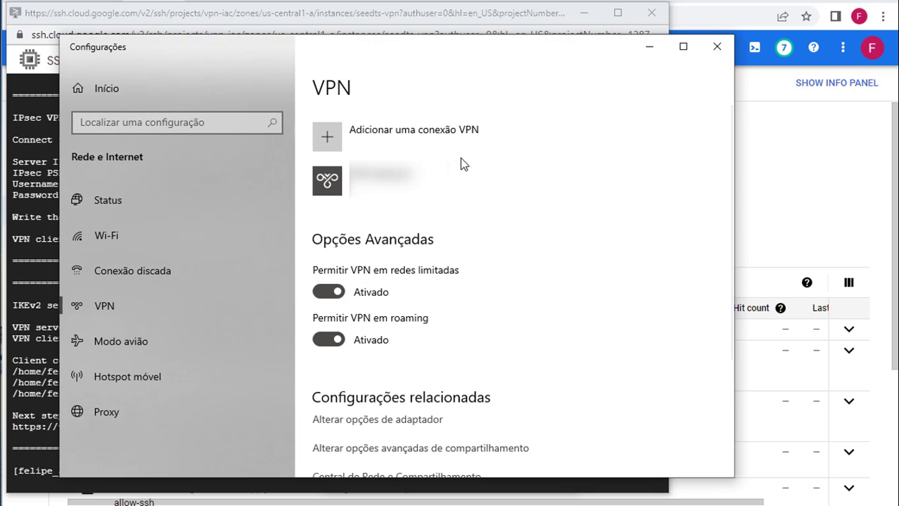
{"action": "left_click", "coordinate": [362, 143]}
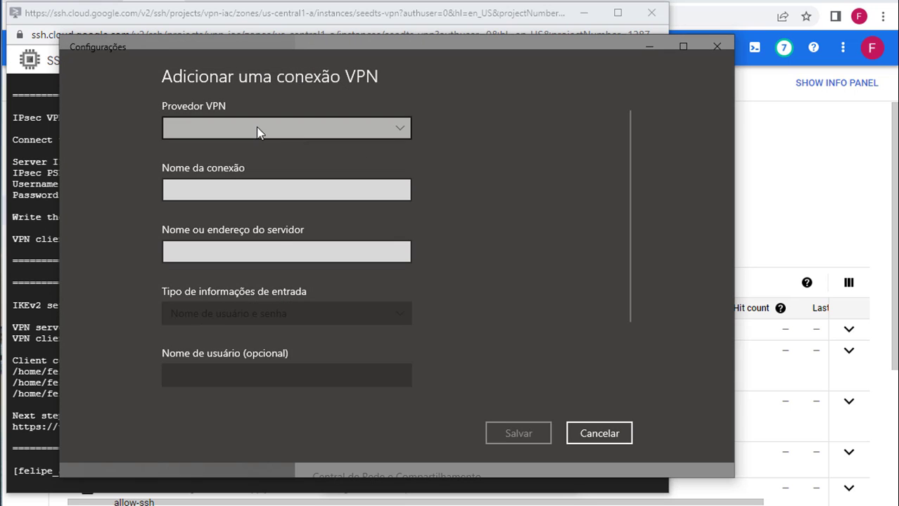
{"action": "left_click", "coordinate": [248, 140]}
{"action": "left_click", "coordinate": [248, 129]}
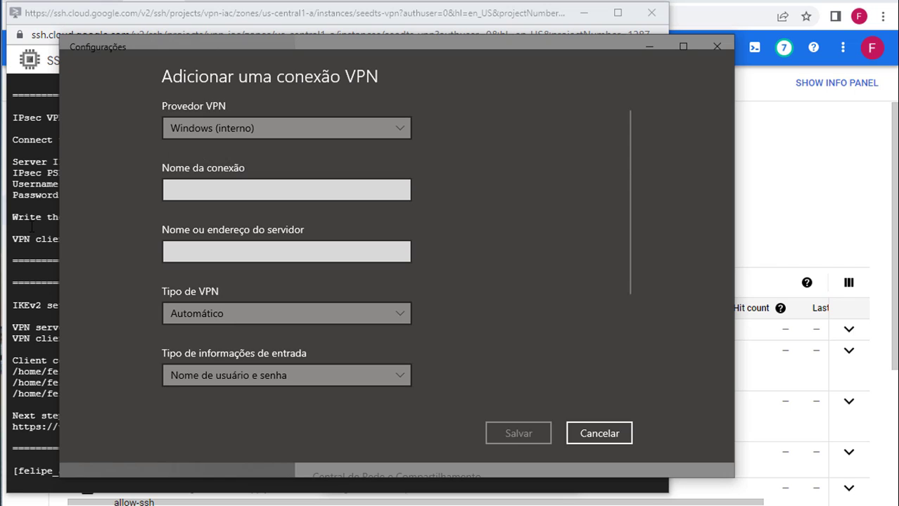
{"action": "left_click", "coordinate": [224, 197]}
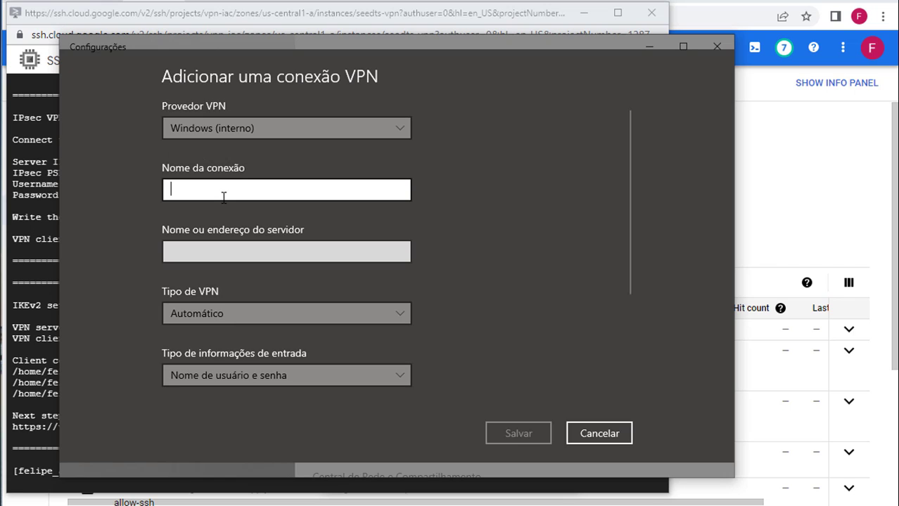
{"action": "type", "text": "Seed"}
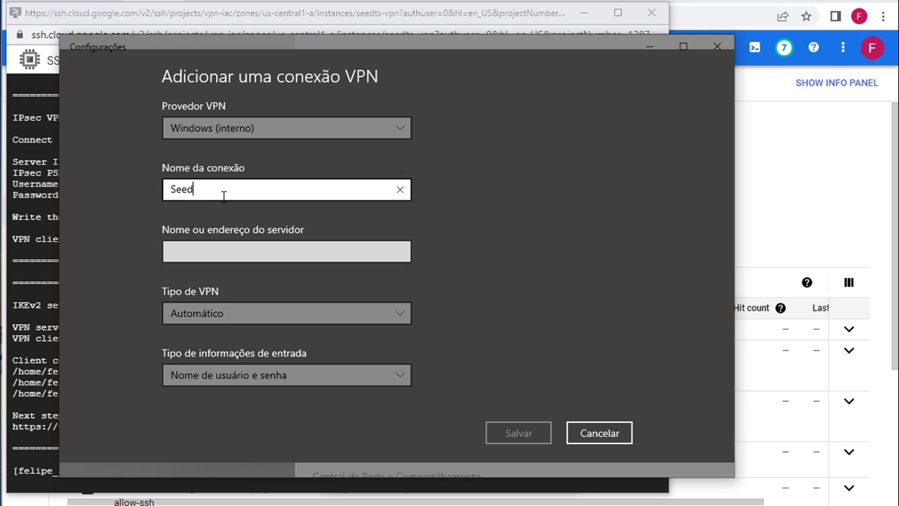
{"action": "type", "text": "TS VPN"}
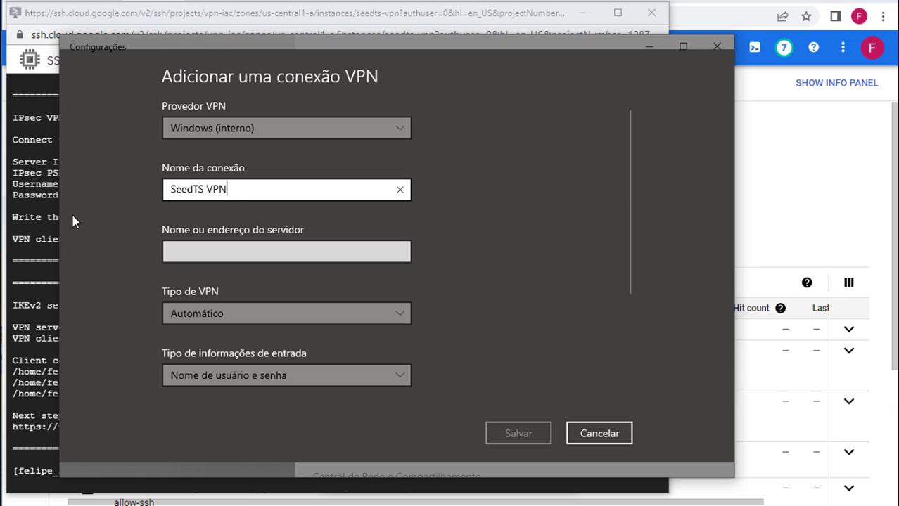
Step: Copy the server IP 34.122.227.35 from the SSH terminal into the connection's server address
{"action": "left_click", "coordinate": [31, 244]}
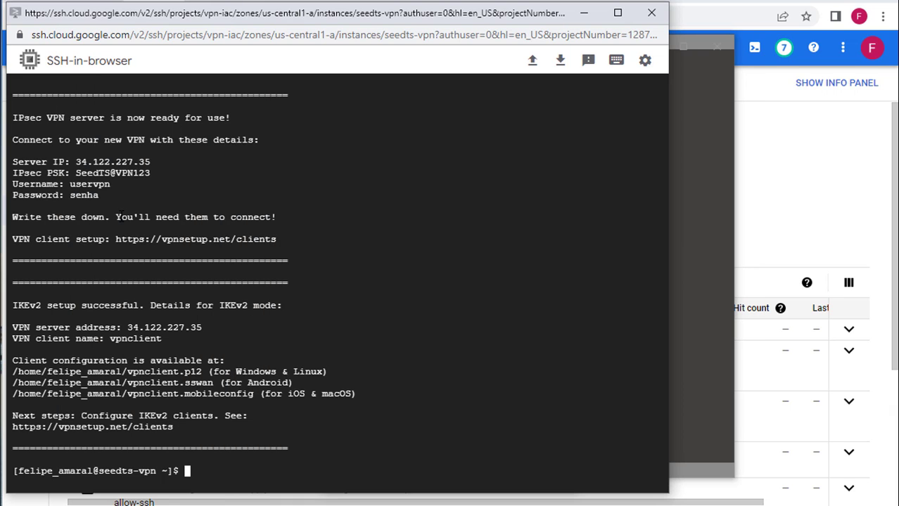
{"action": "double_click", "coordinate": [112, 161]}
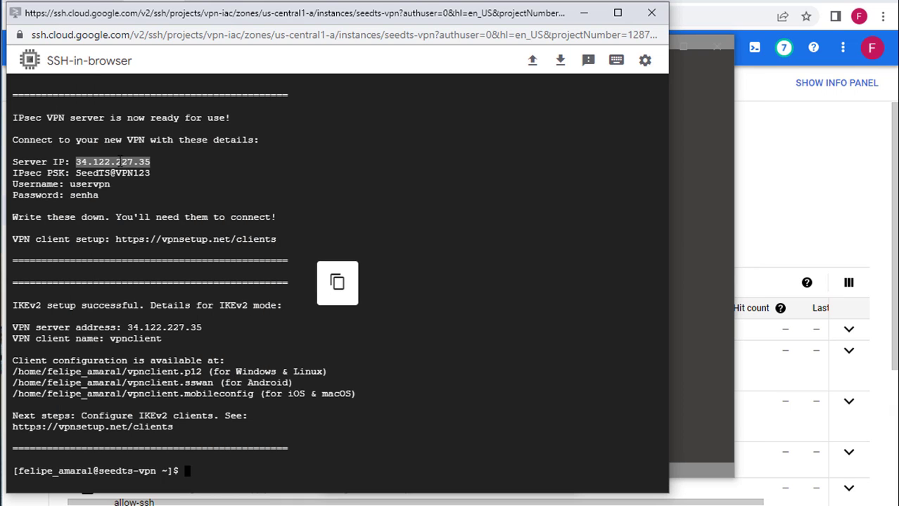
{"action": "left_click", "coordinate": [685, 335]}
{"action": "left_click", "coordinate": [186, 250]}
{"action": "type", "text": "34.122.227.35"}
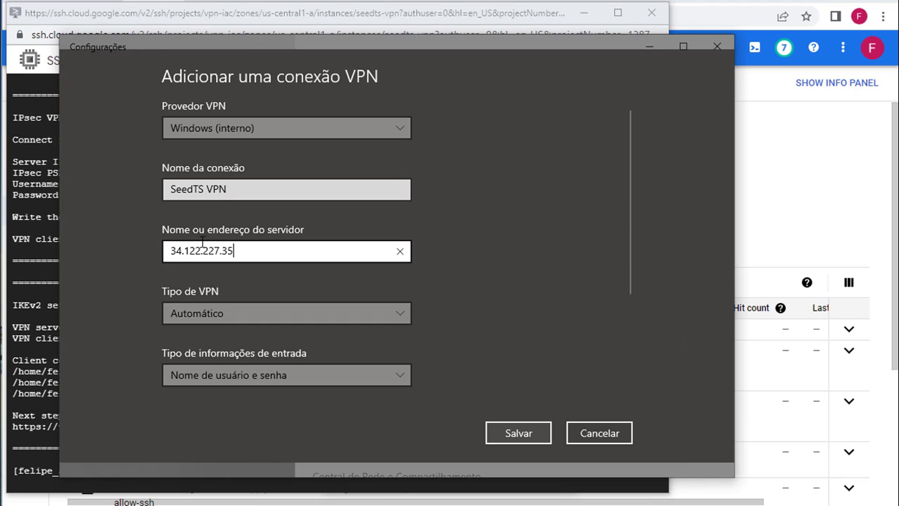
{"action": "scroll", "coordinate": [422, 303], "scroll_direction": "down", "scroll_amount": 4}
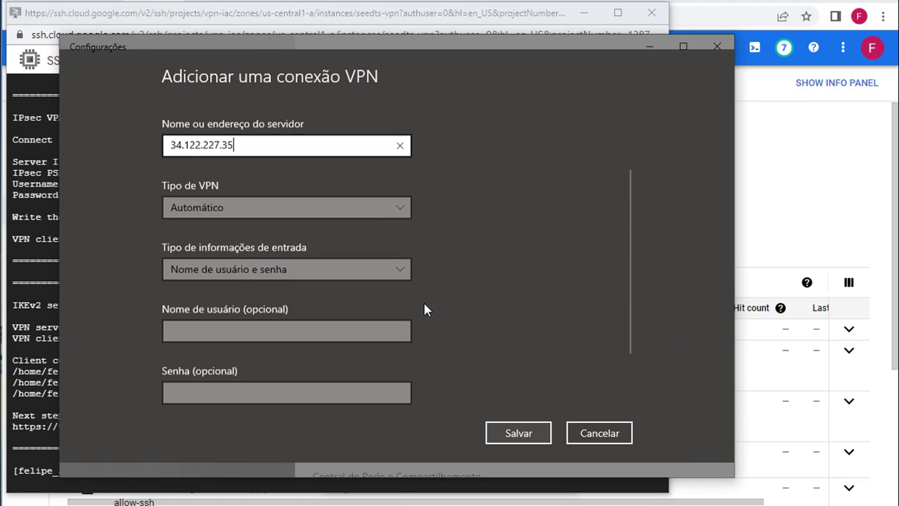
{"action": "left_click", "coordinate": [303, 165]}
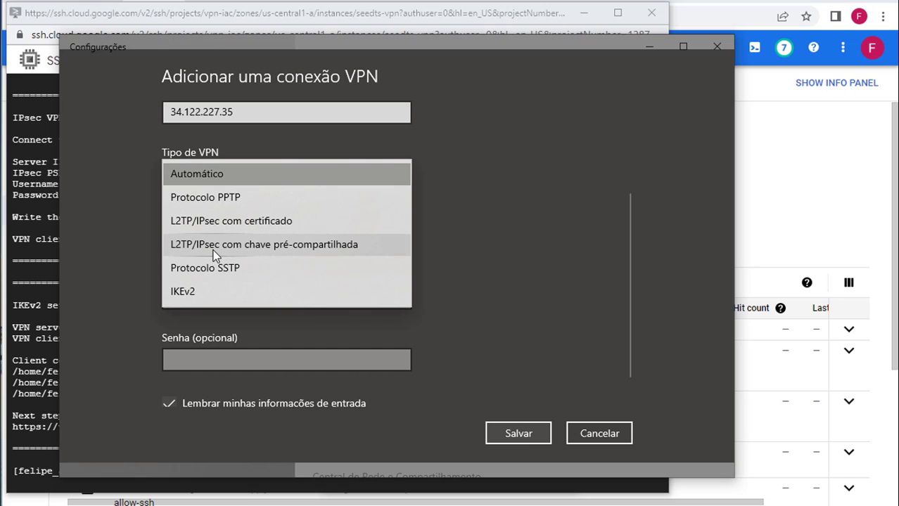
Step: Choose L2TP/IPsec with pre-shared key and paste the key copied from the SSH terminal
{"action": "left_click", "coordinate": [323, 248]}
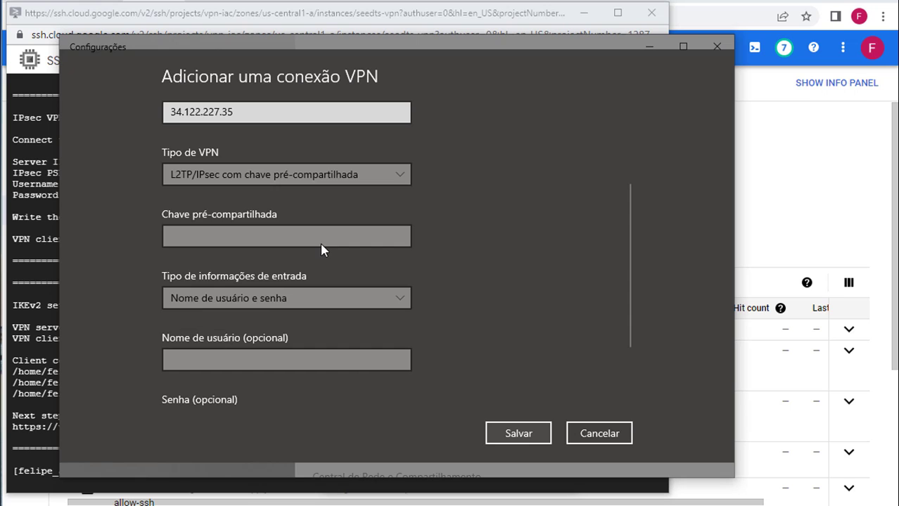
{"action": "left_click", "coordinate": [27, 159]}
{"action": "left_click_drag", "start_coordinate": [76, 173], "coordinate": [150, 173]}
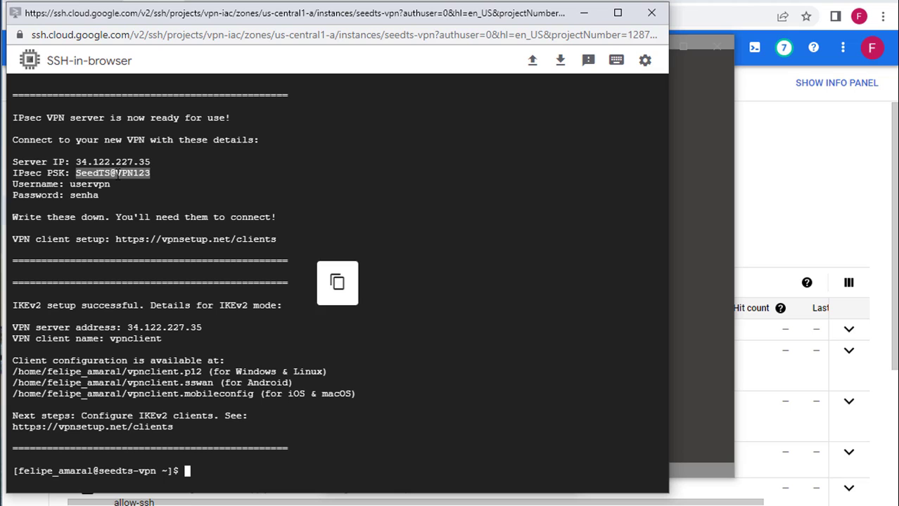
{"action": "left_click", "coordinate": [691, 246]}
{"action": "left_click", "coordinate": [243, 234]}
{"action": "key", "text": "ctrl+v"}
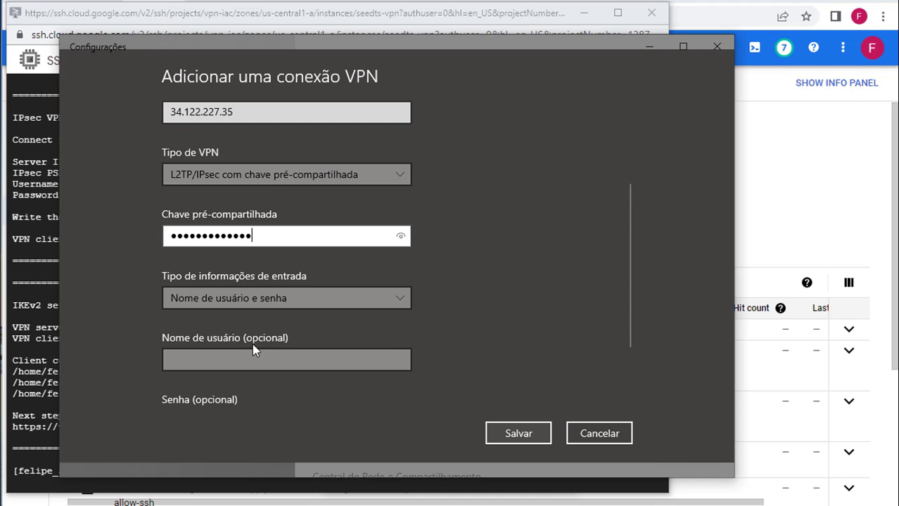
Step: Set the sign-in information type to 'Nome de usuário e senha'
{"action": "left_click", "coordinate": [246, 298]}
{"action": "left_click", "coordinate": [248, 298]}
{"action": "scroll", "coordinate": [301, 299], "scroll_direction": "down", "scroll_amount": 1}
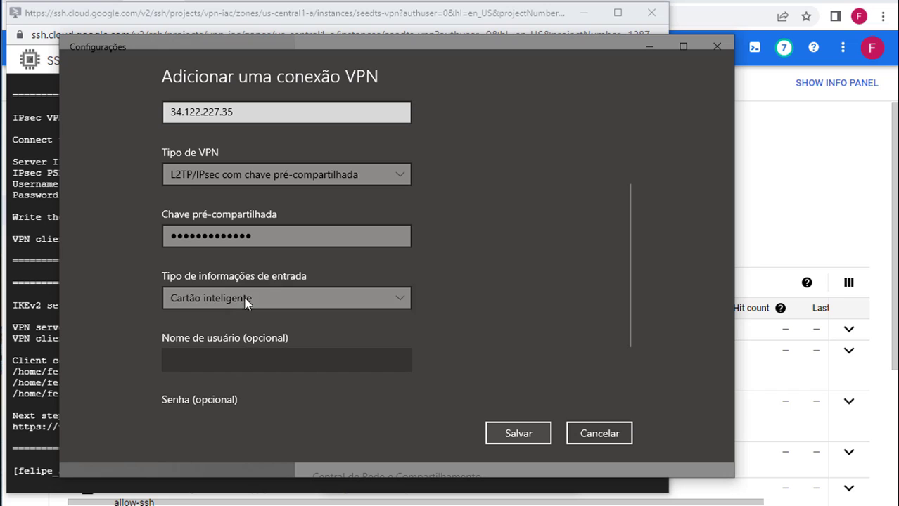
{"action": "scroll", "coordinate": [351, 297], "scroll_direction": "up", "scroll_amount": 1}
{"action": "scroll", "coordinate": [478, 278], "scroll_direction": "down", "scroll_amount": 3}
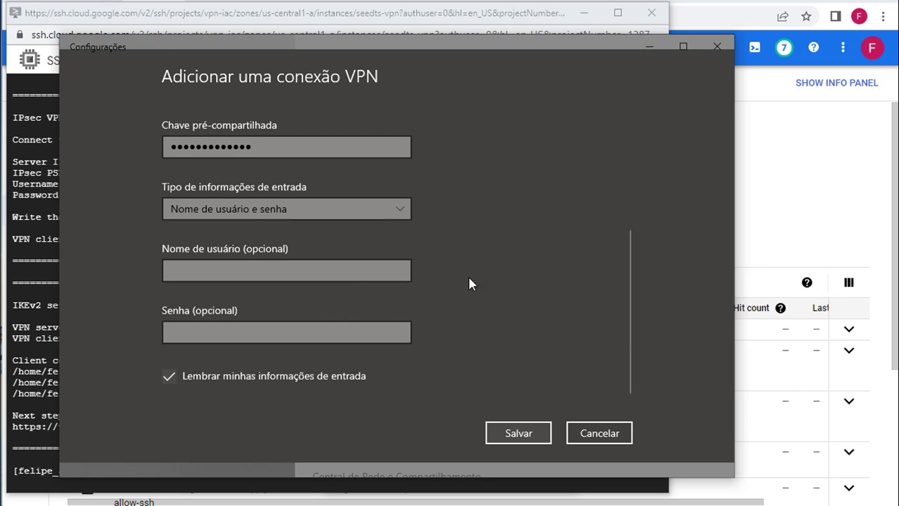
Step: Enter the VPN username and password shown in the terminal
{"action": "left_click", "coordinate": [237, 267]}
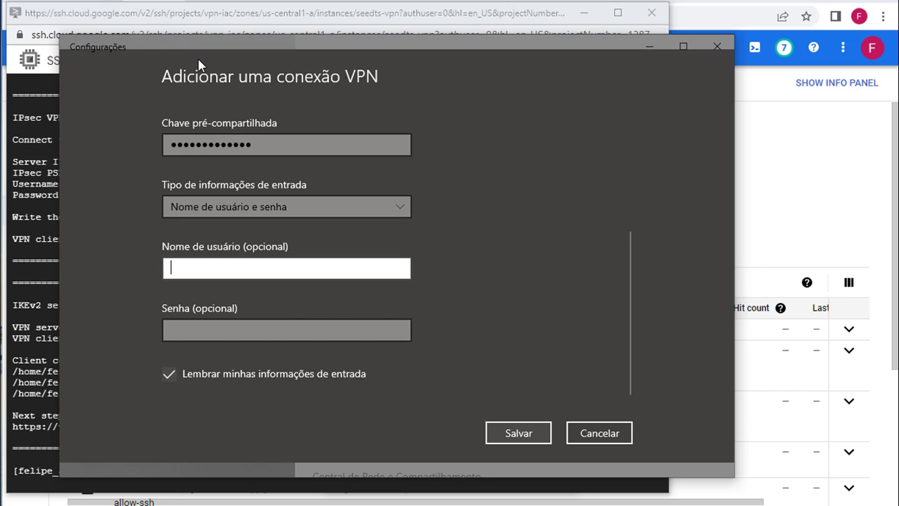
{"action": "left_click", "coordinate": [231, 272]}
{"action": "type", "text": "uservpn"}
{"action": "key", "text": "alt+Tab"}
{"action": "left_click", "coordinate": [703, 246]}
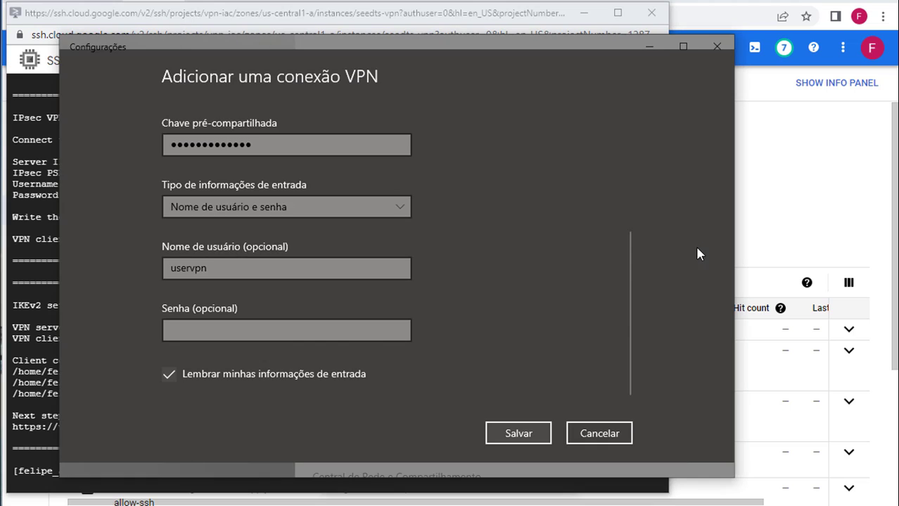
{"action": "left_click", "coordinate": [212, 330]}
{"action": "type", "text": "•••••"}
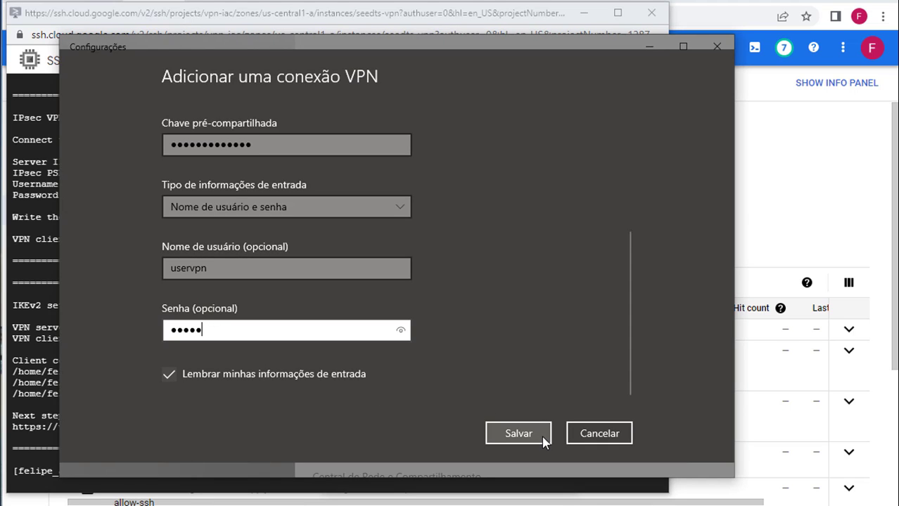
Step: Save the SeedTS VPN connection and connect to it
{"action": "left_click", "coordinate": [519, 433]}
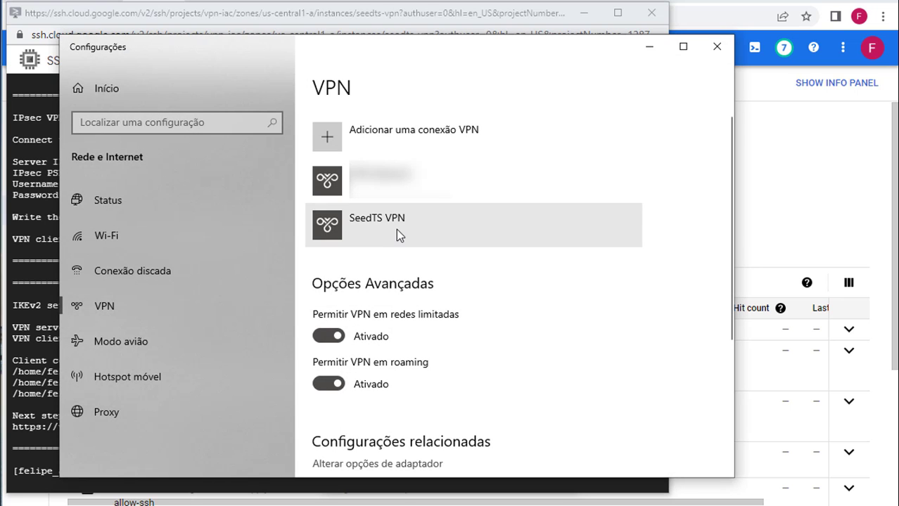
{"action": "left_click", "coordinate": [493, 219]}
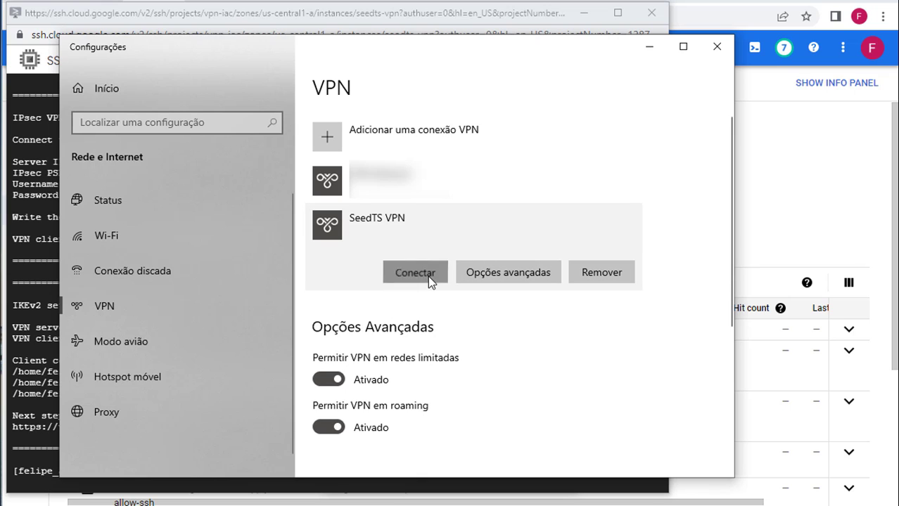
{"action": "left_click", "coordinate": [415, 272]}
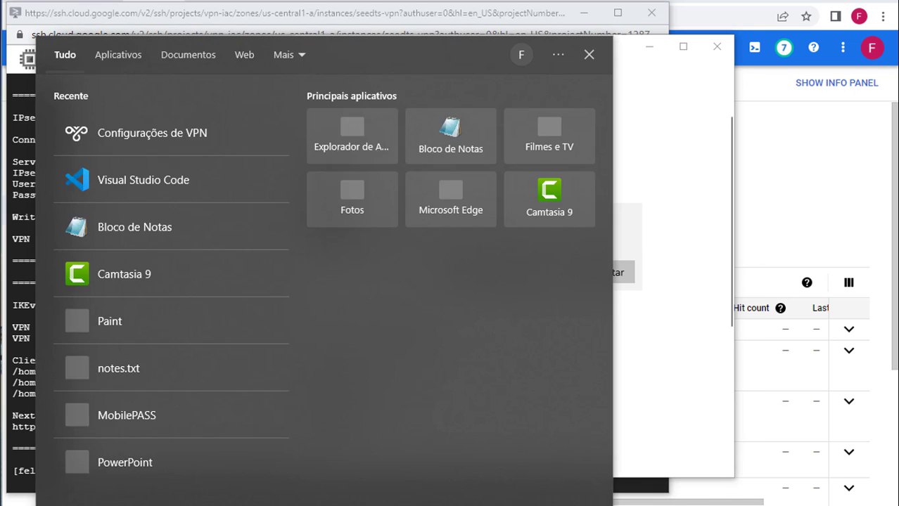
Step: Launch Command Prompt via a 'cmd' search and move its window down and right
{"action": "type", "text": "cmd"}
{"action": "key", "text": "Return"}
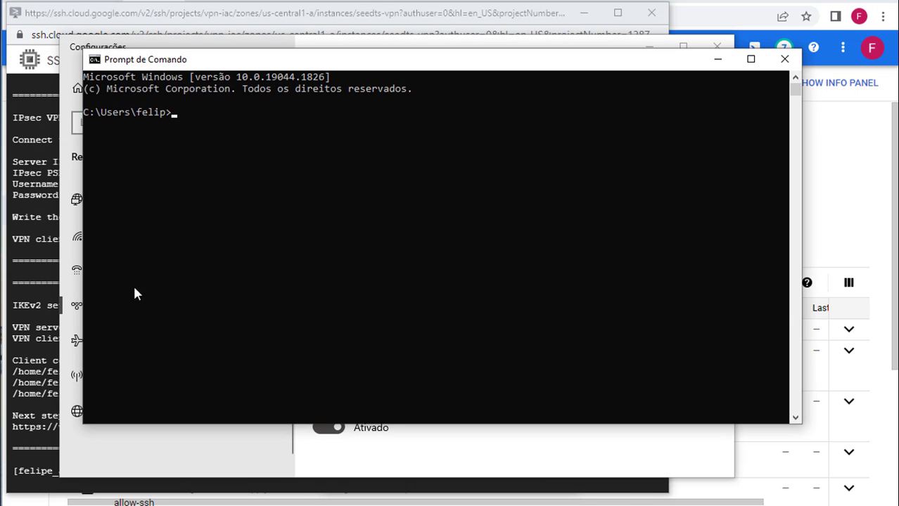
{"action": "left_click_drag", "start_coordinate": [264, 59], "coordinate": [292, 95]}
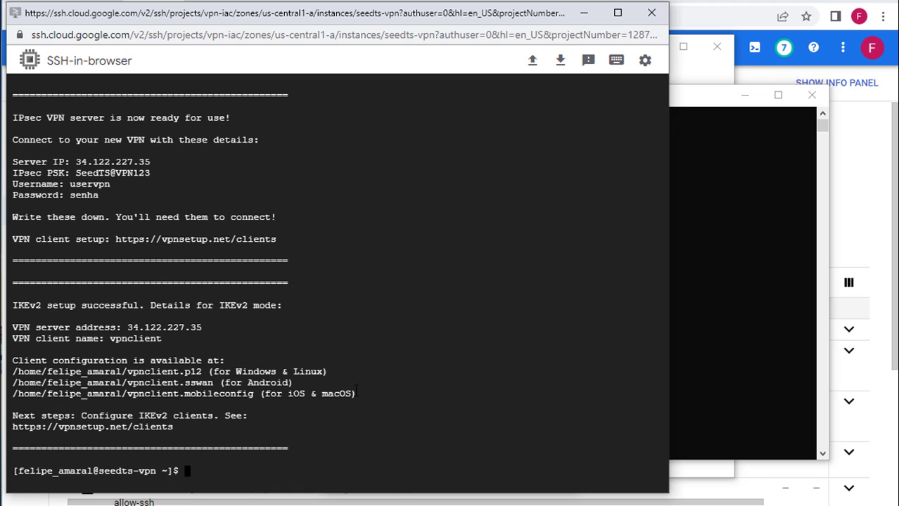
Step: Go to Compute Engine > VM instances to see seedts-vpn's internal IP 10.128.0.3
{"action": "left_click", "coordinate": [748, 27]}
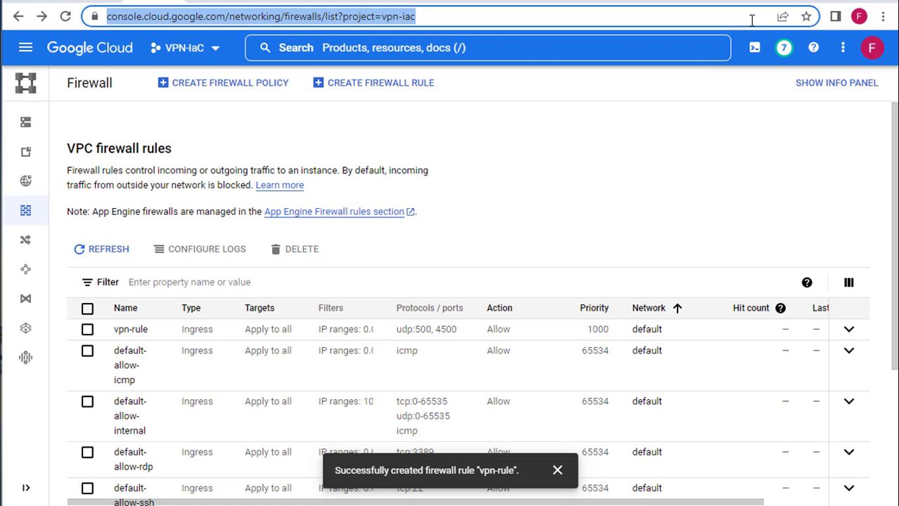
{"action": "left_click", "coordinate": [450, 172]}
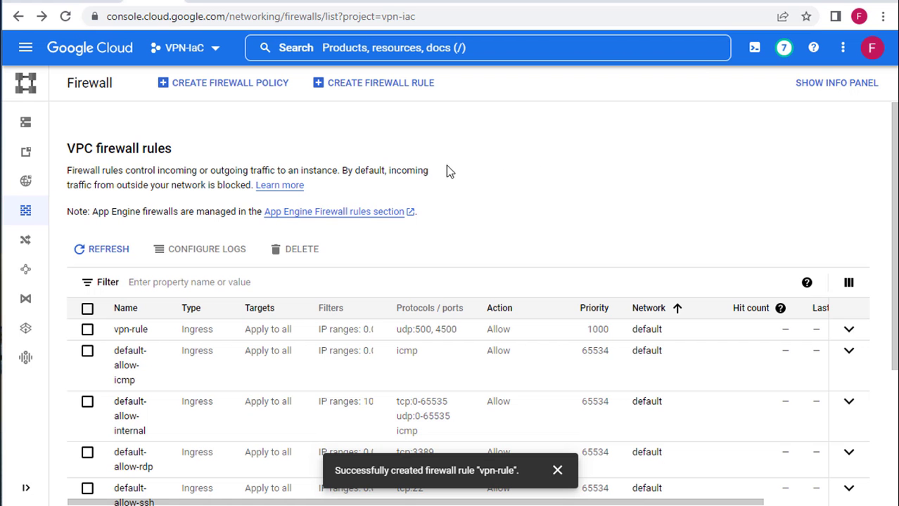
{"action": "left_click", "coordinate": [26, 51]}
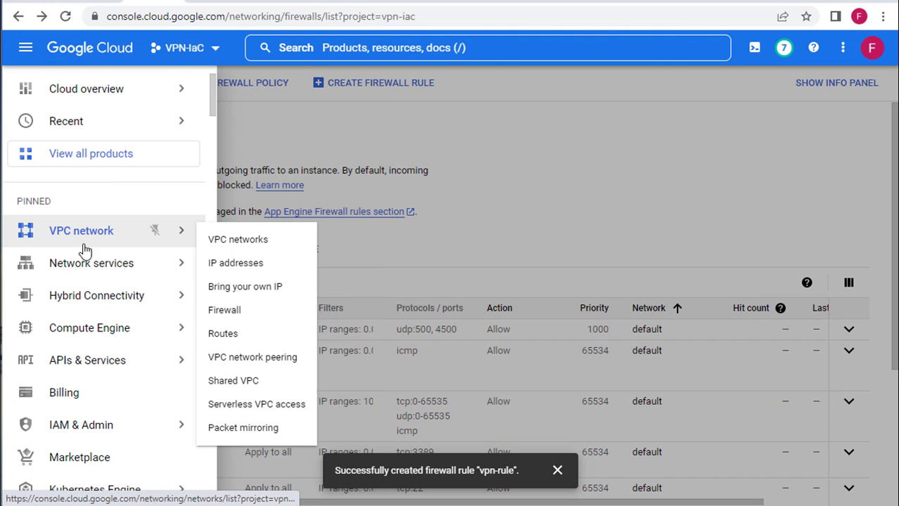
{"action": "mouse_move", "coordinate": [84, 328]}
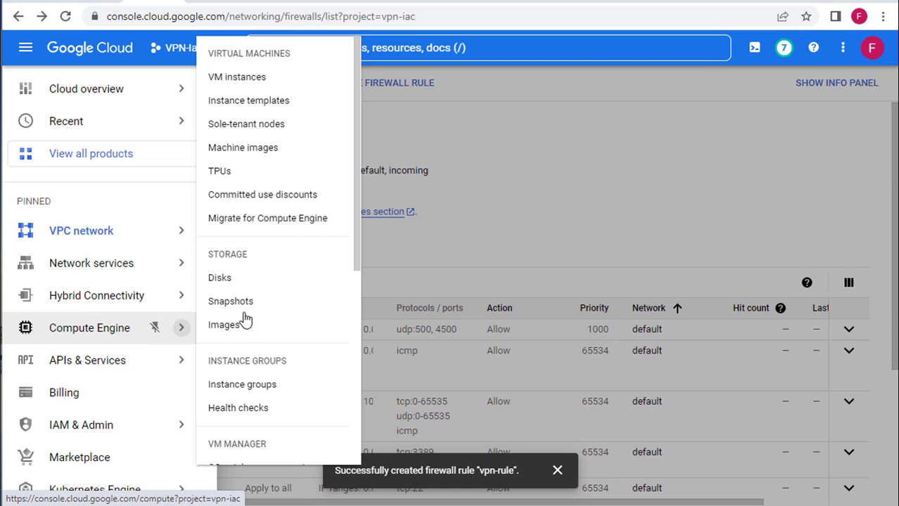
{"action": "left_click", "coordinate": [261, 78]}
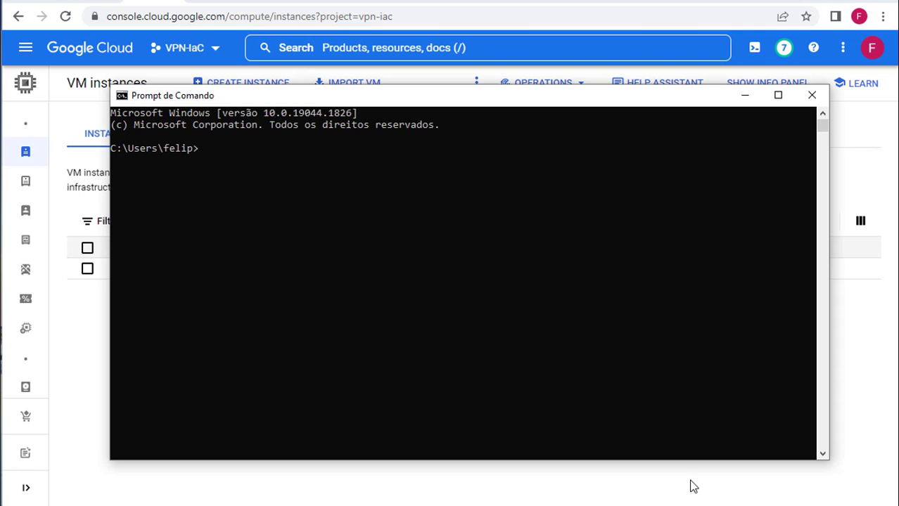
{"action": "left_click", "coordinate": [187, 288]}
Step: Ping 10.128.0.3 from Command Prompt and get 4 of 4 replies
{"action": "type", "text": "ping 10.128.0.3"}
{"action": "key", "text": "Return"}
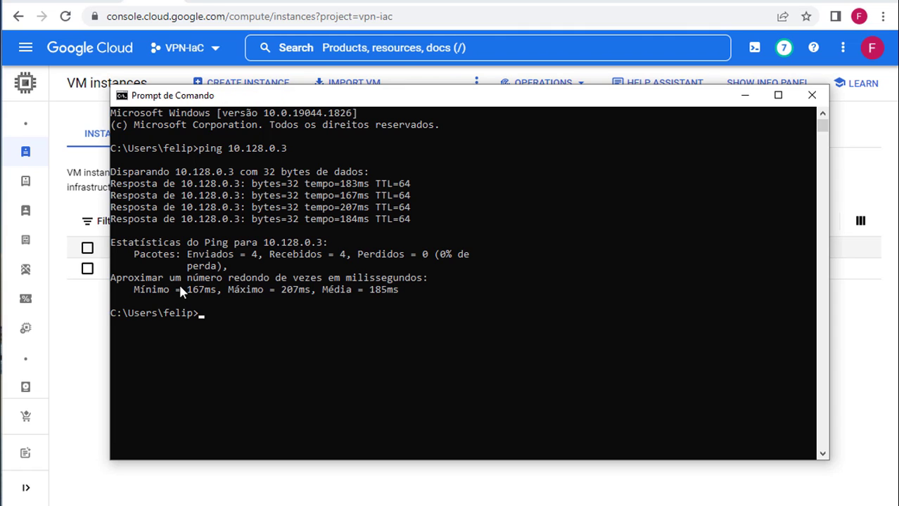
{"action": "left_click", "coordinate": [271, 324]}
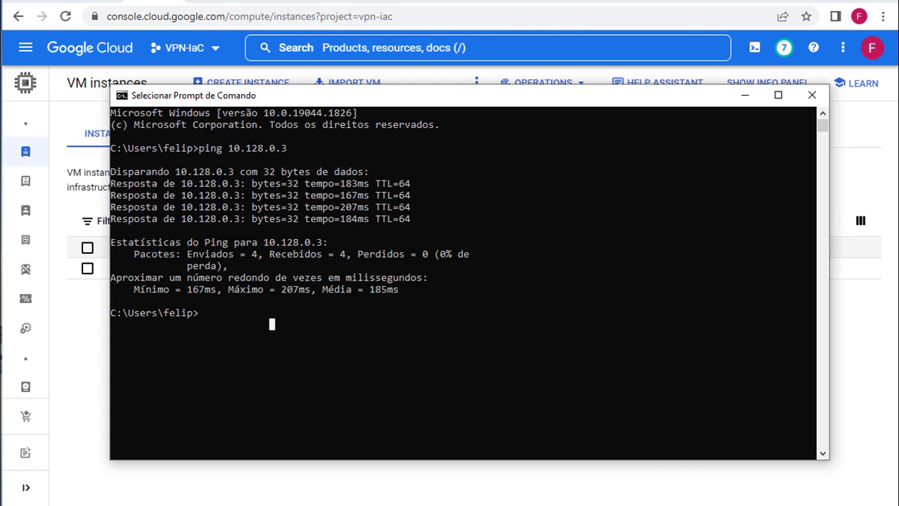
Step: Disconnect SeedTS VPN, re-ping 10.128.0.3 to see 100% loss, then minimize both windows
{"action": "left_click", "coordinate": [736, 505]}
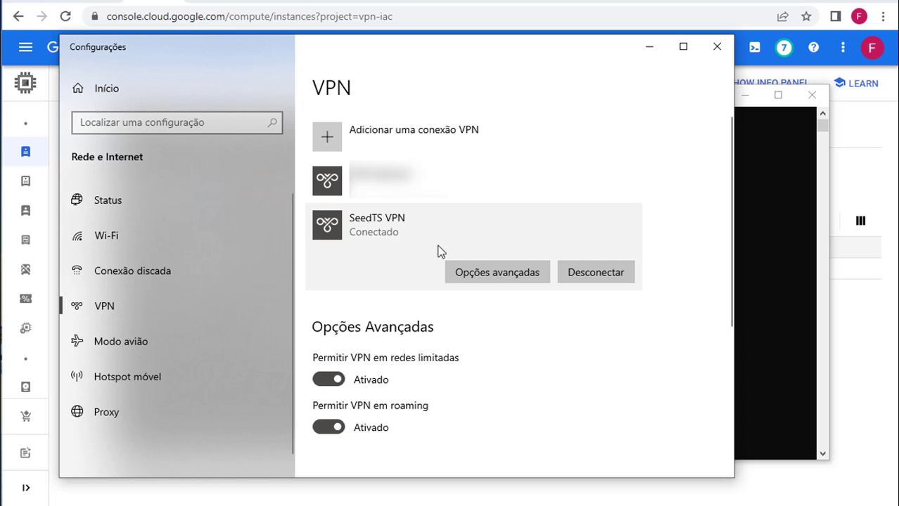
{"action": "left_click", "coordinate": [588, 273]}
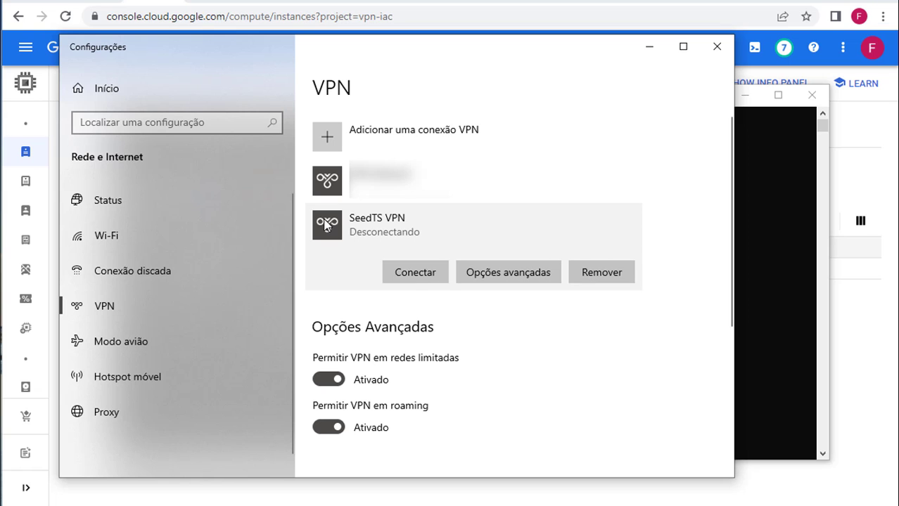
{"action": "left_click", "coordinate": [782, 285]}
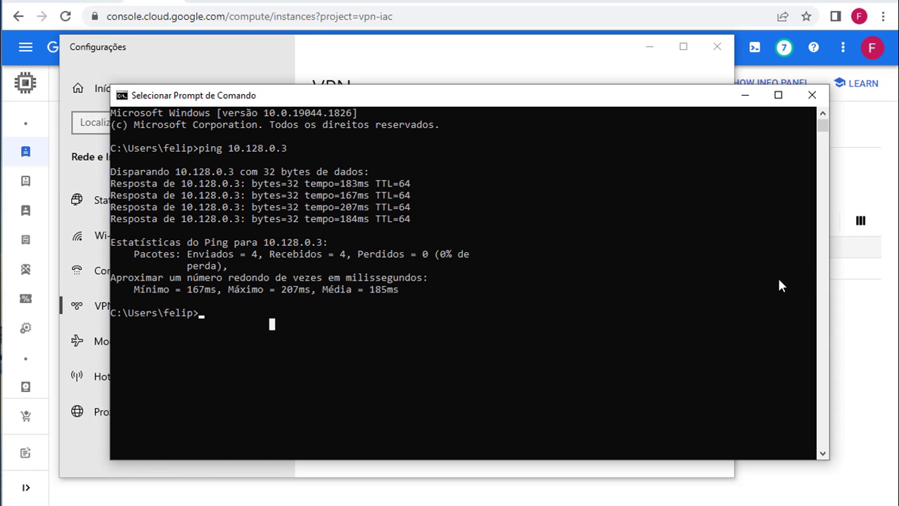
{"action": "key", "text": "Up"}
{"action": "key", "text": "Return"}
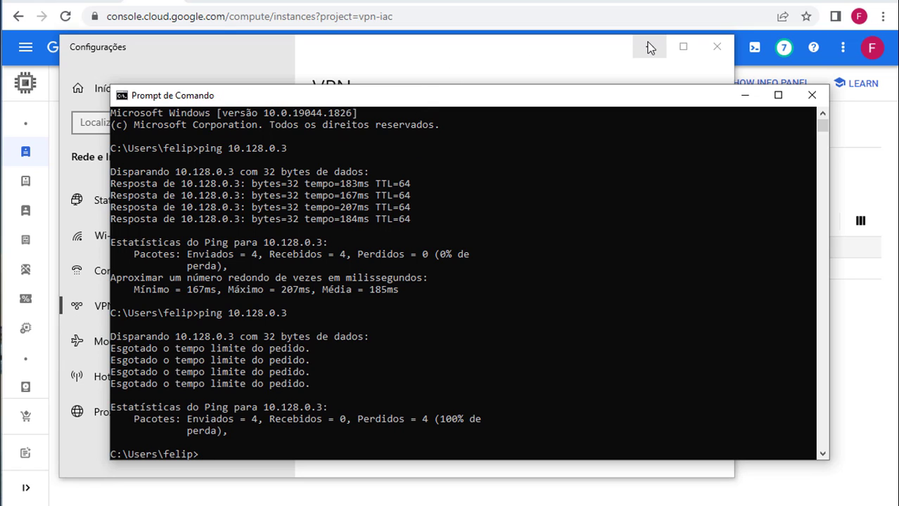
{"action": "left_click", "coordinate": [679, 69]}
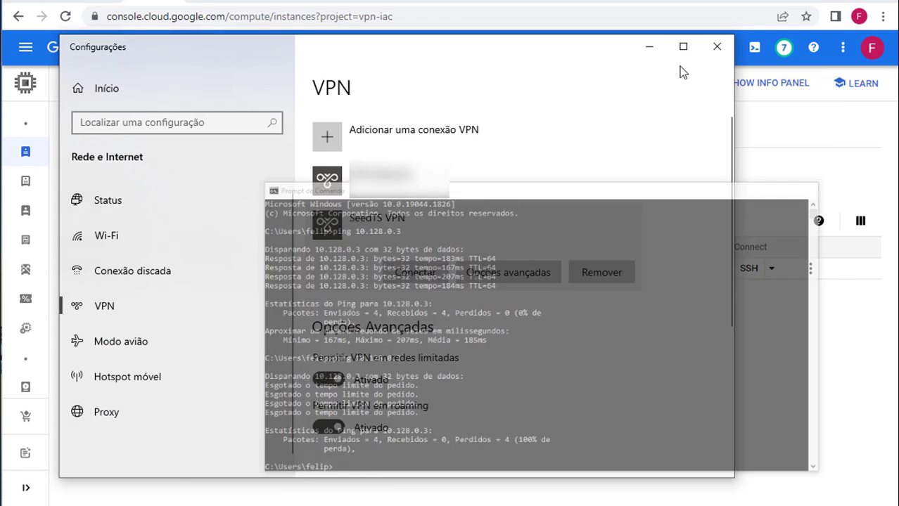
{"action": "left_click", "coordinate": [648, 47]}
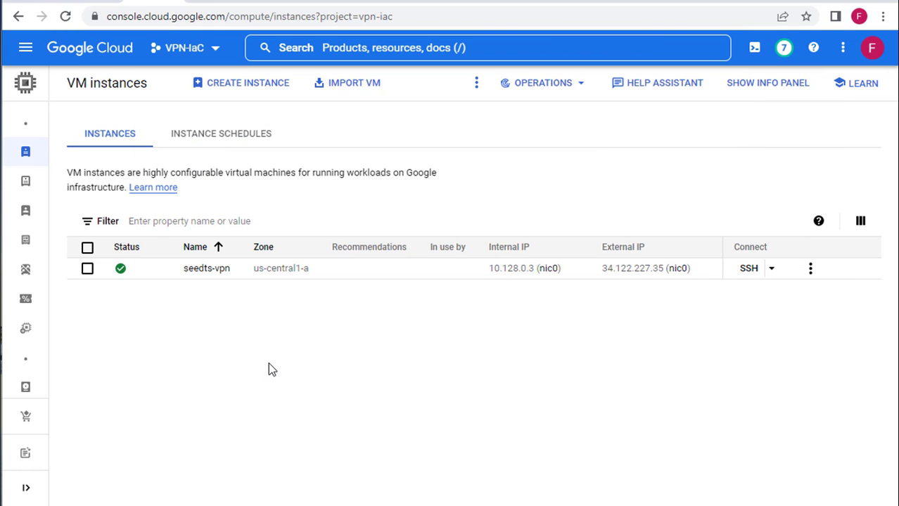